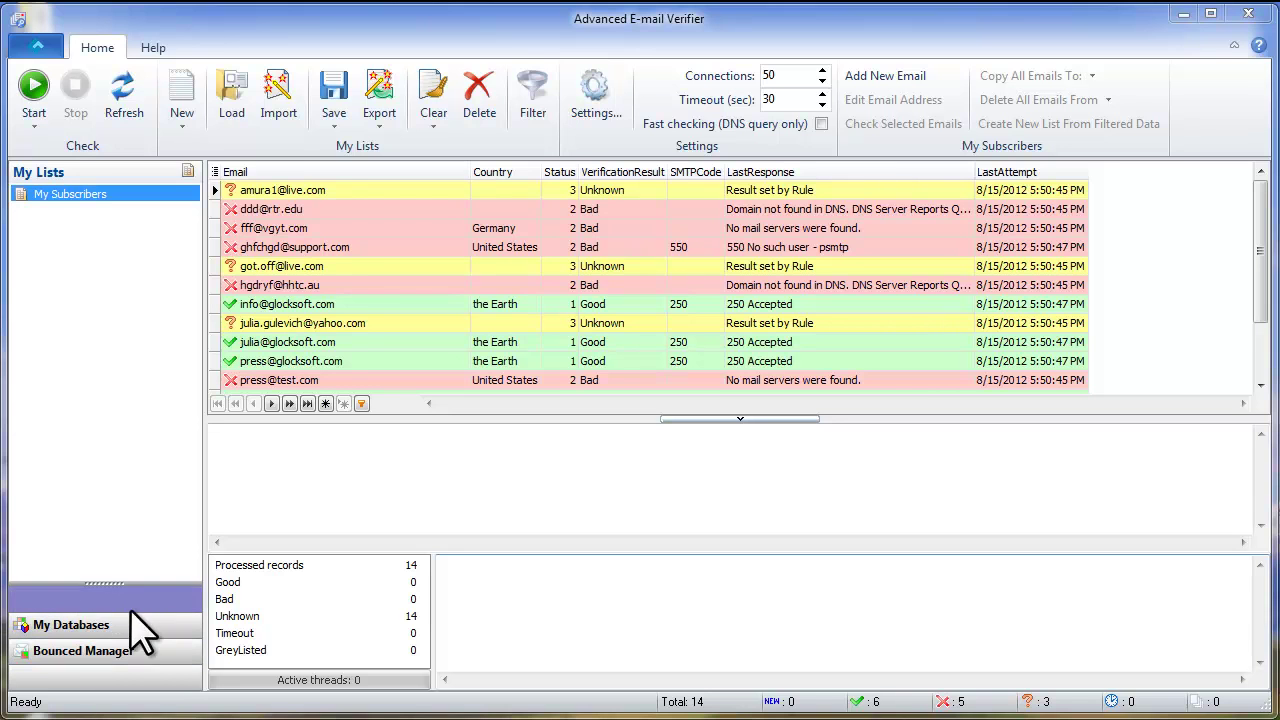
Examine the My Lists section and the result categories available for saving the subscriber list
{"action": "left_click", "coordinate": [127, 597]}
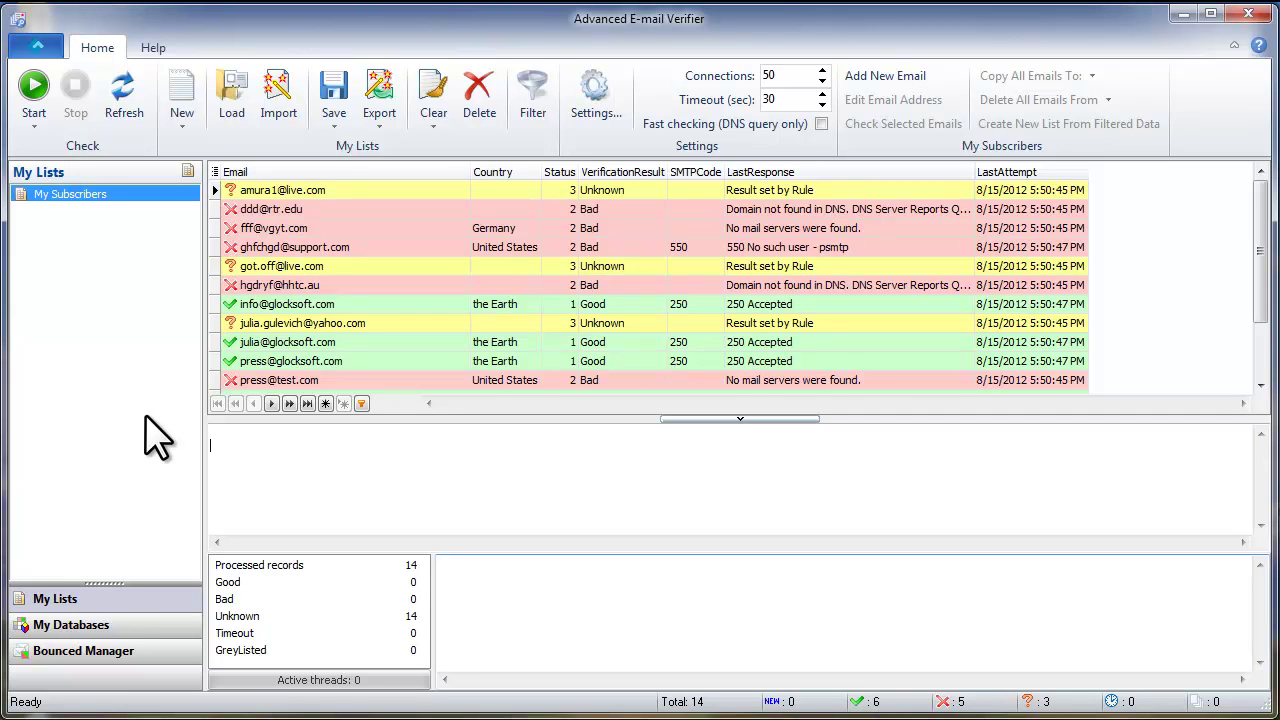
{"action": "left_click", "coordinate": [334, 122]}
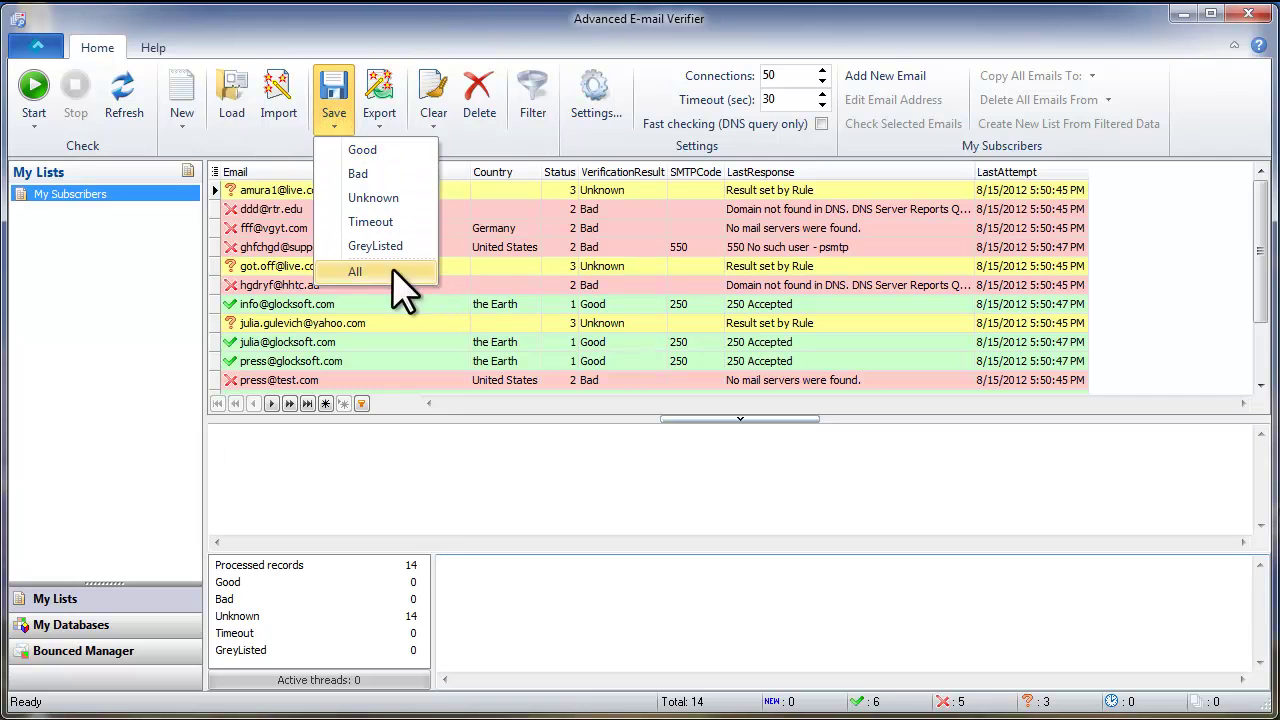
{"action": "left_click", "coordinate": [180, 275]}
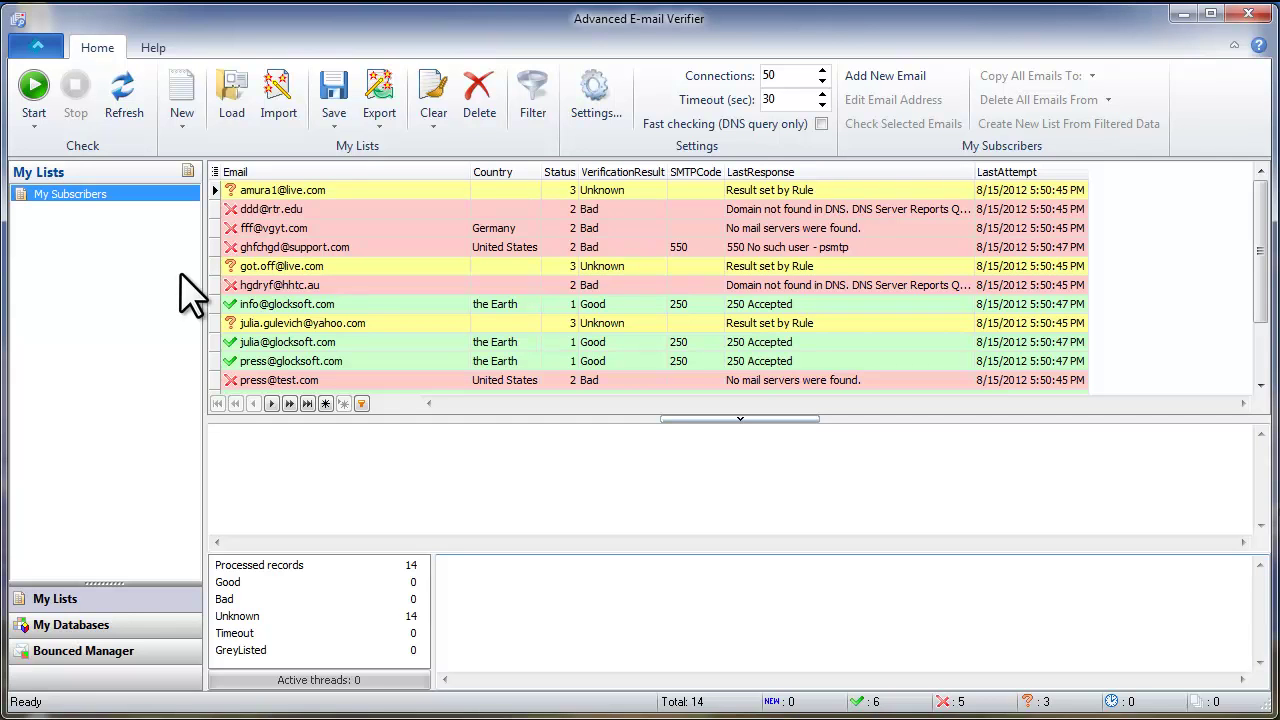
Look through the My Databases and Bounced Manager sections, including the bounce types that can be saved
{"action": "left_click", "coordinate": [162, 624]}
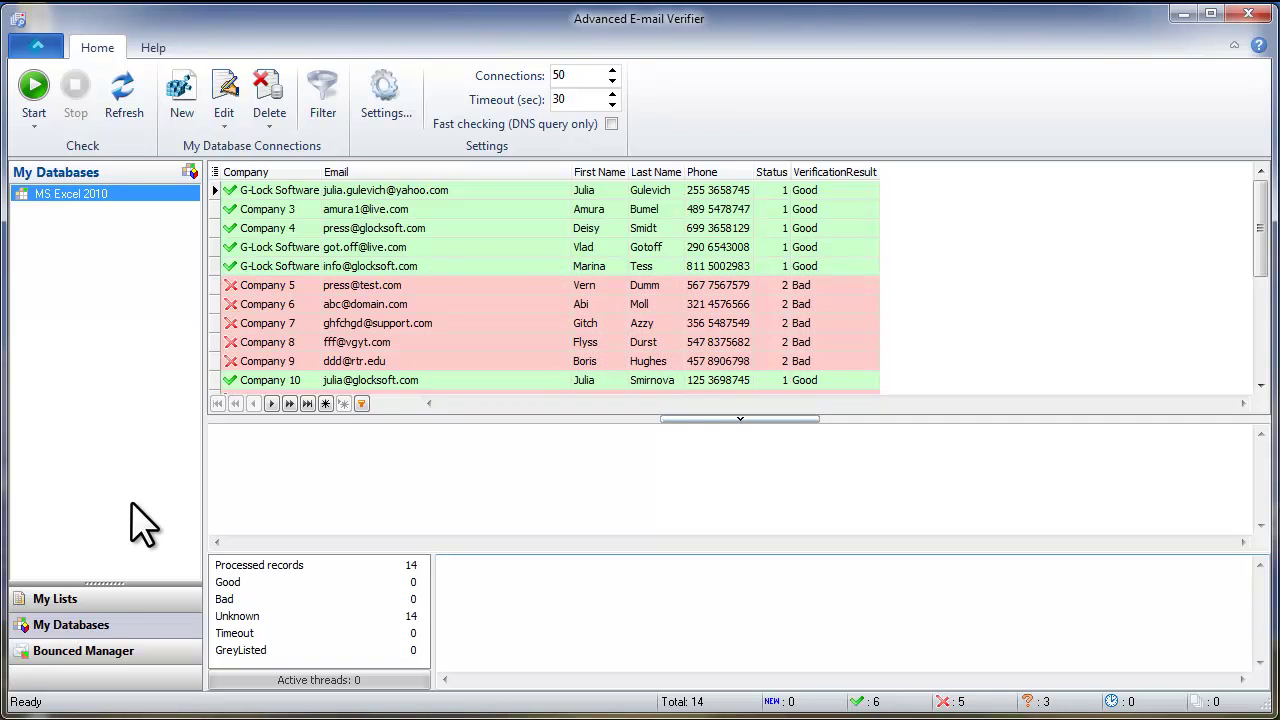
{"action": "left_click", "coordinate": [143, 655]}
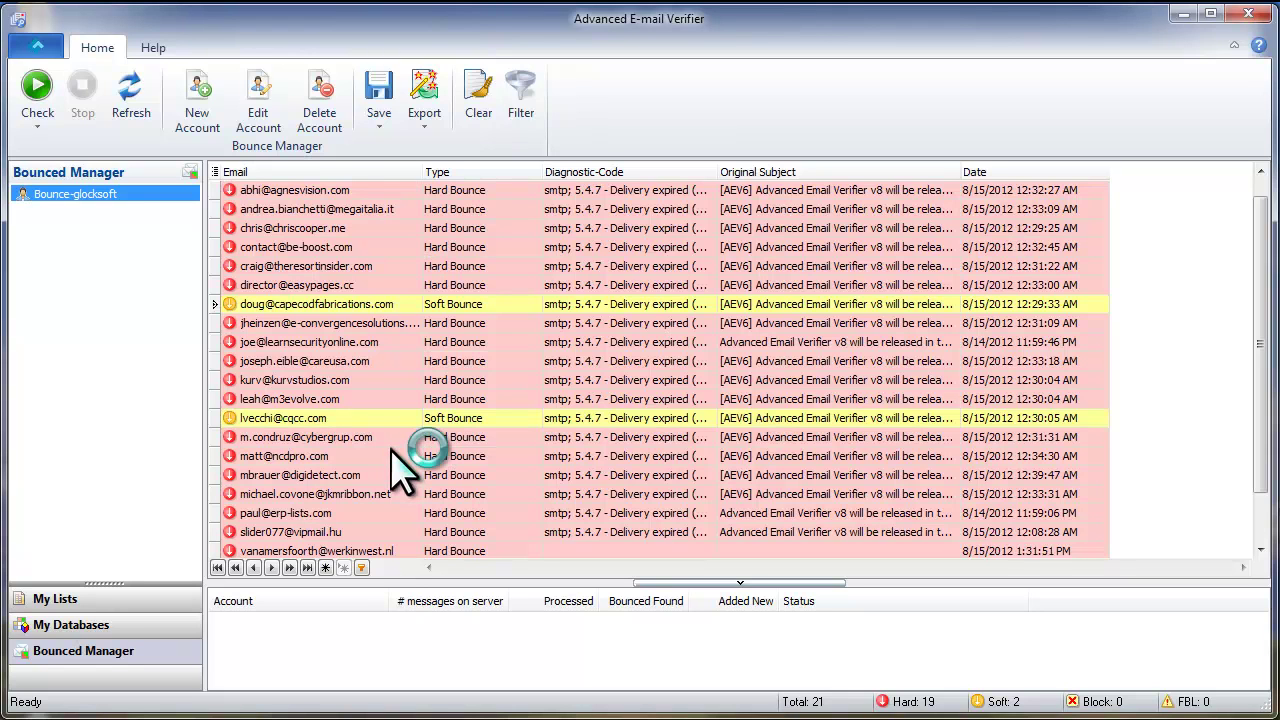
{"action": "left_click", "coordinate": [385, 122]}
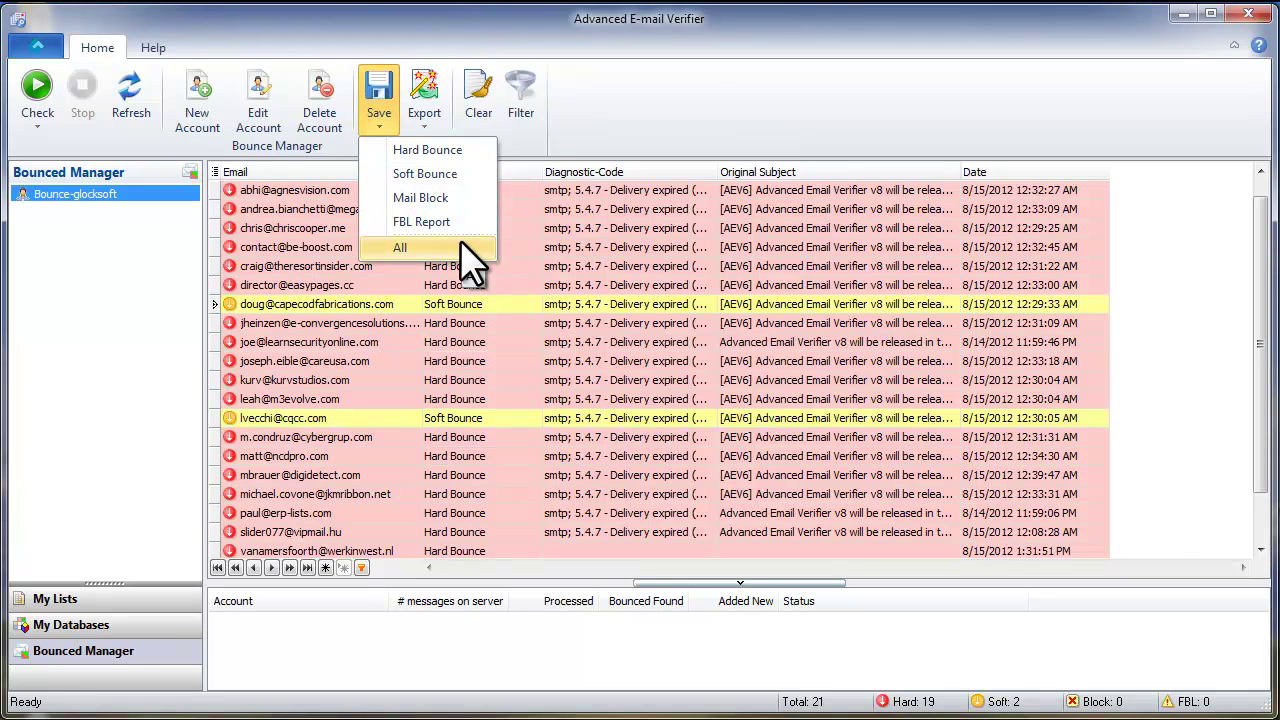
{"action": "left_click", "coordinate": [428, 267]}
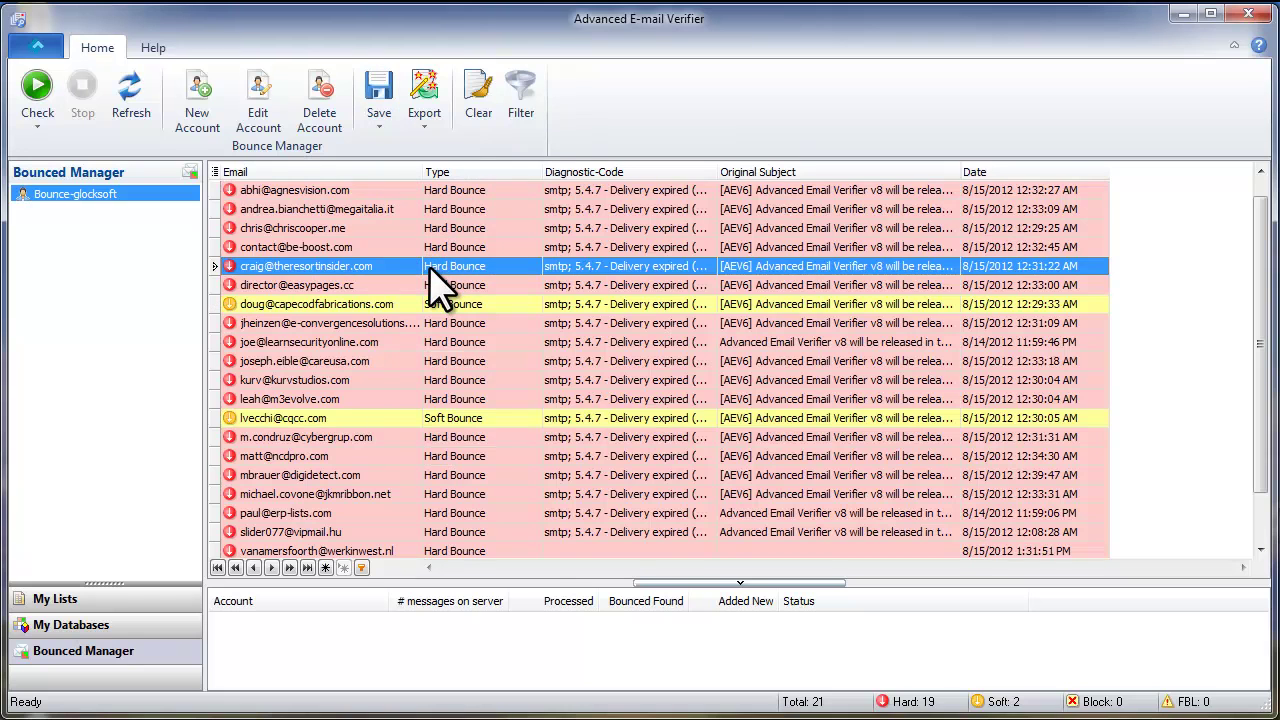
Inspect the program's Backup/Restore page from My Lists and return to the subscriber list
{"action": "left_click", "coordinate": [45, 598]}
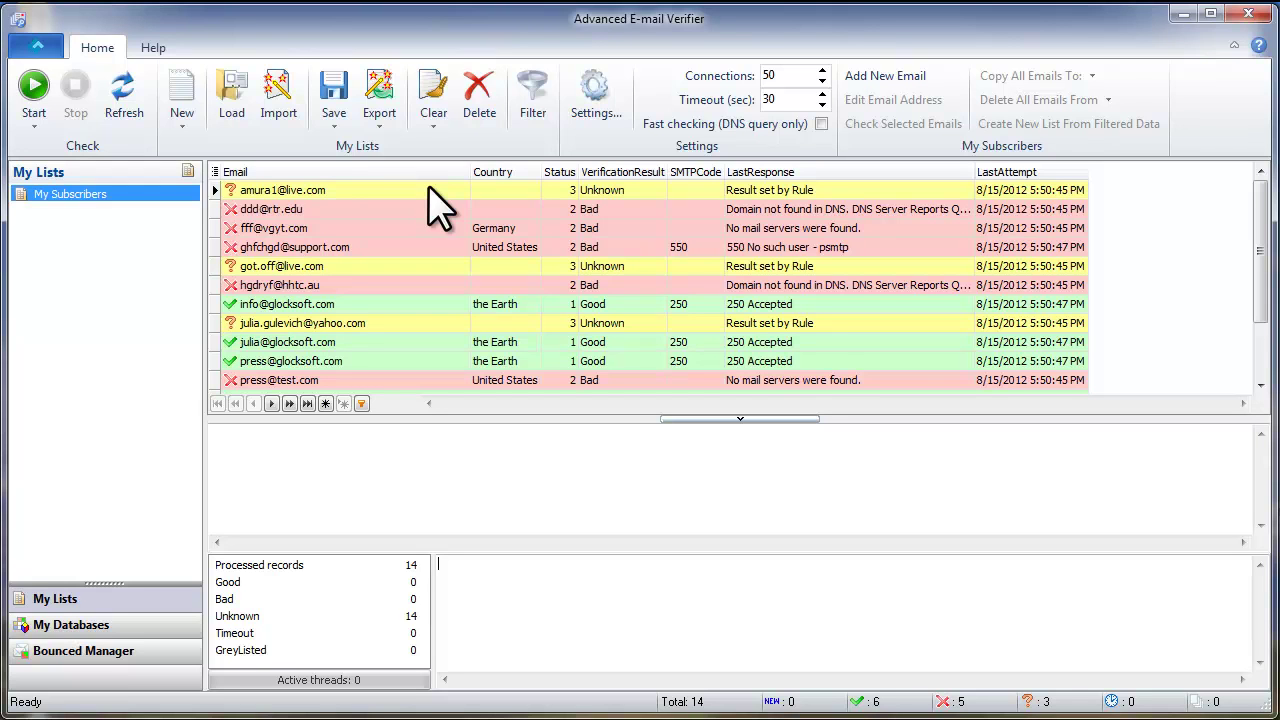
{"action": "left_click", "coordinate": [40, 55]}
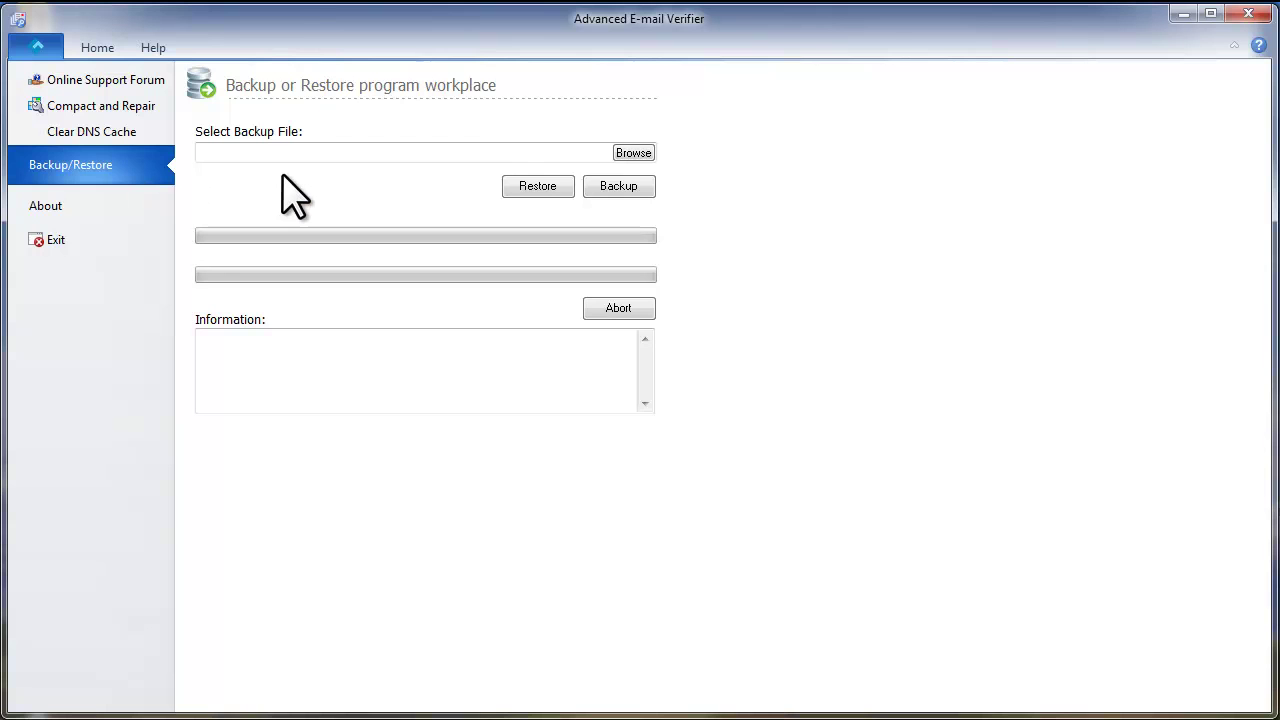
{"action": "left_click", "coordinate": [97, 47]}
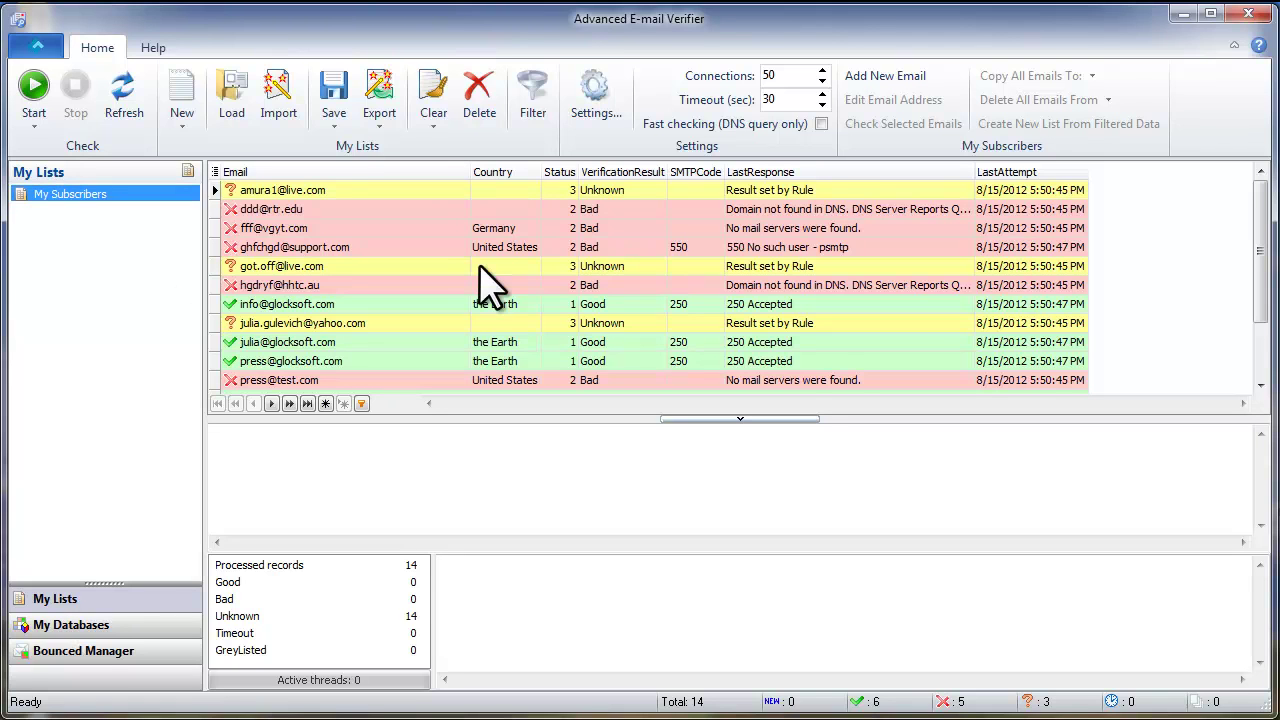
Disable rechecking of GreyListed emails in one session in the general settings
{"action": "left_click", "coordinate": [596, 143]}
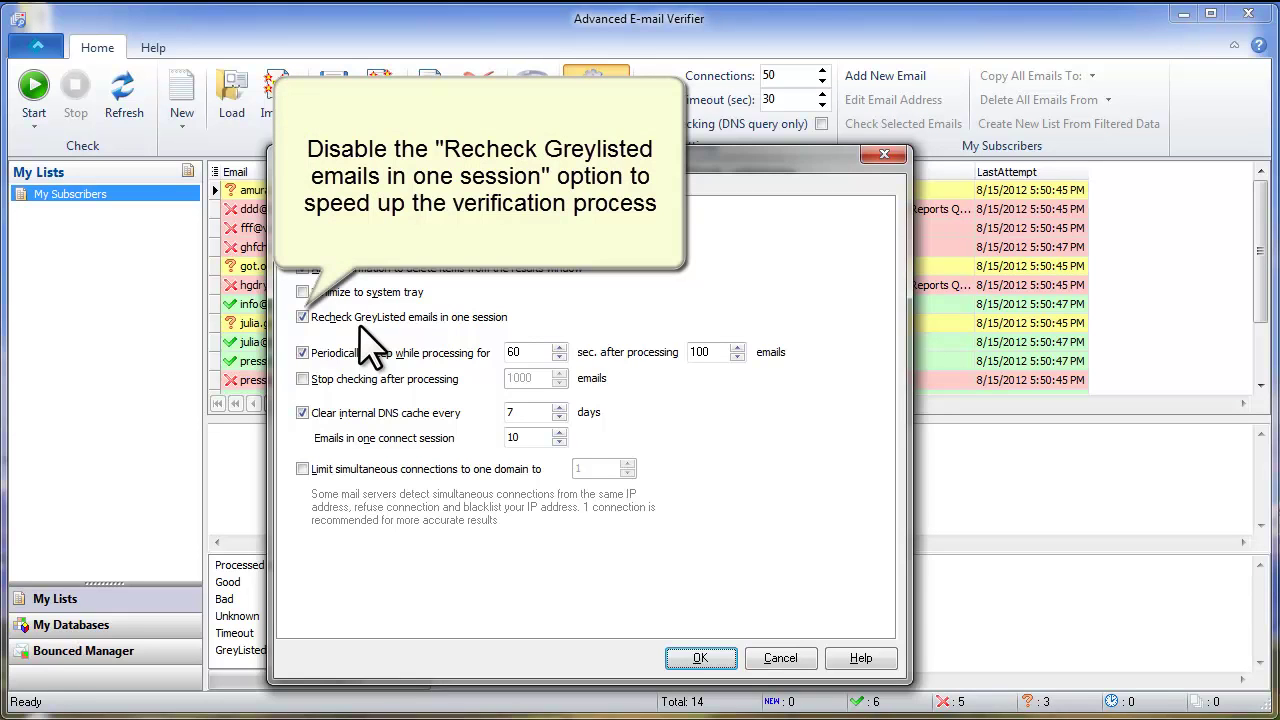
{"action": "left_click", "coordinate": [304, 318]}
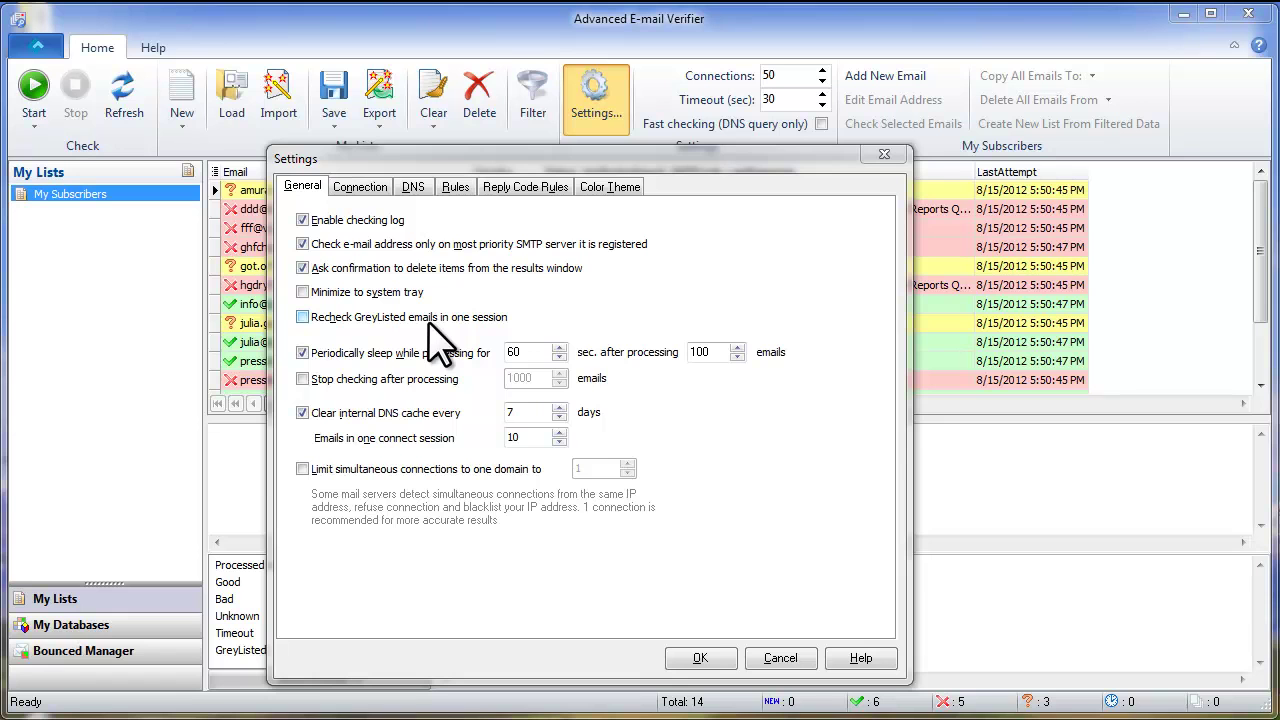
Select the direct internet connection mode, run its connection test and dismiss the test message
{"action": "left_click", "coordinate": [366, 191]}
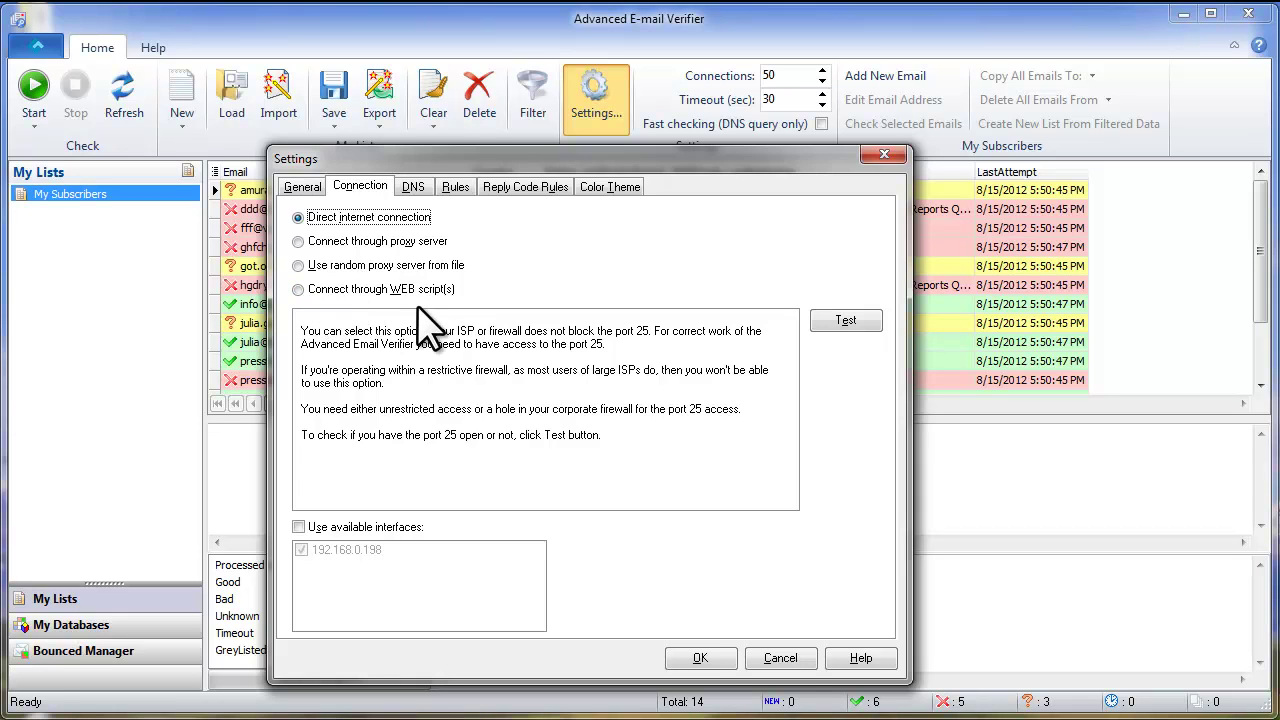
{"action": "left_click", "coordinate": [298, 217]}
{"action": "left_click", "coordinate": [868, 323]}
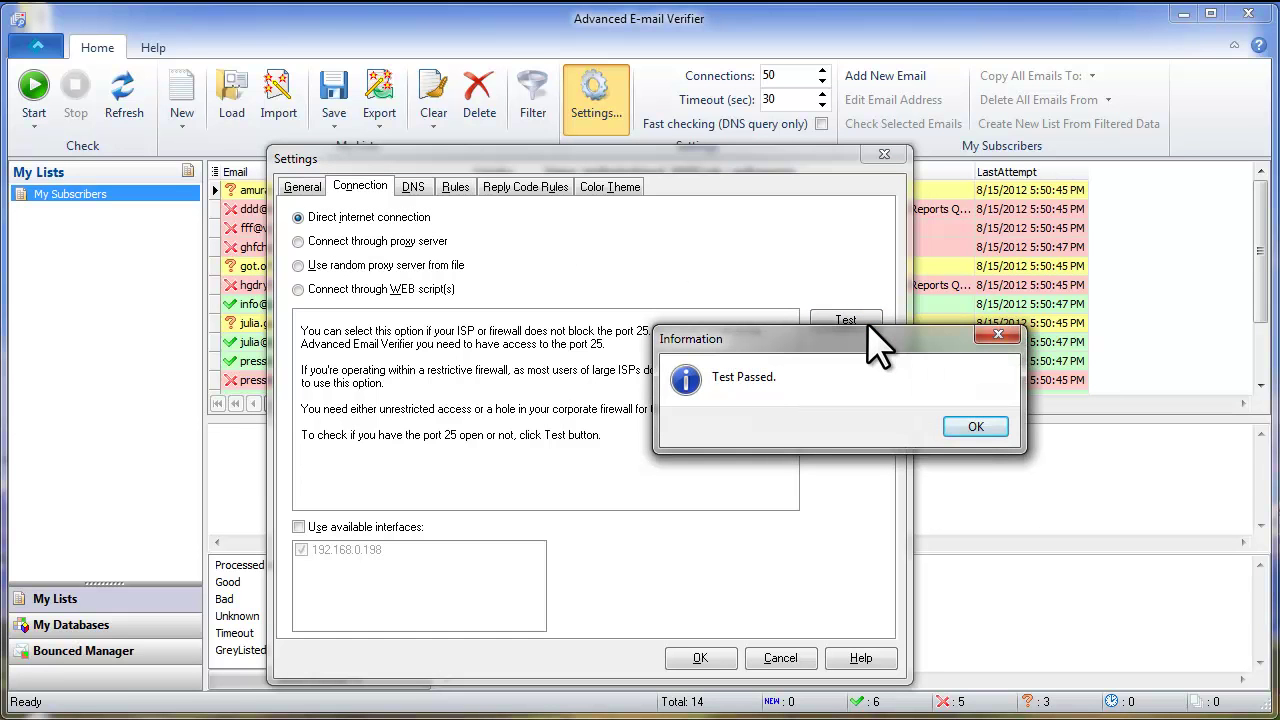
{"action": "left_click", "coordinate": [975, 426]}
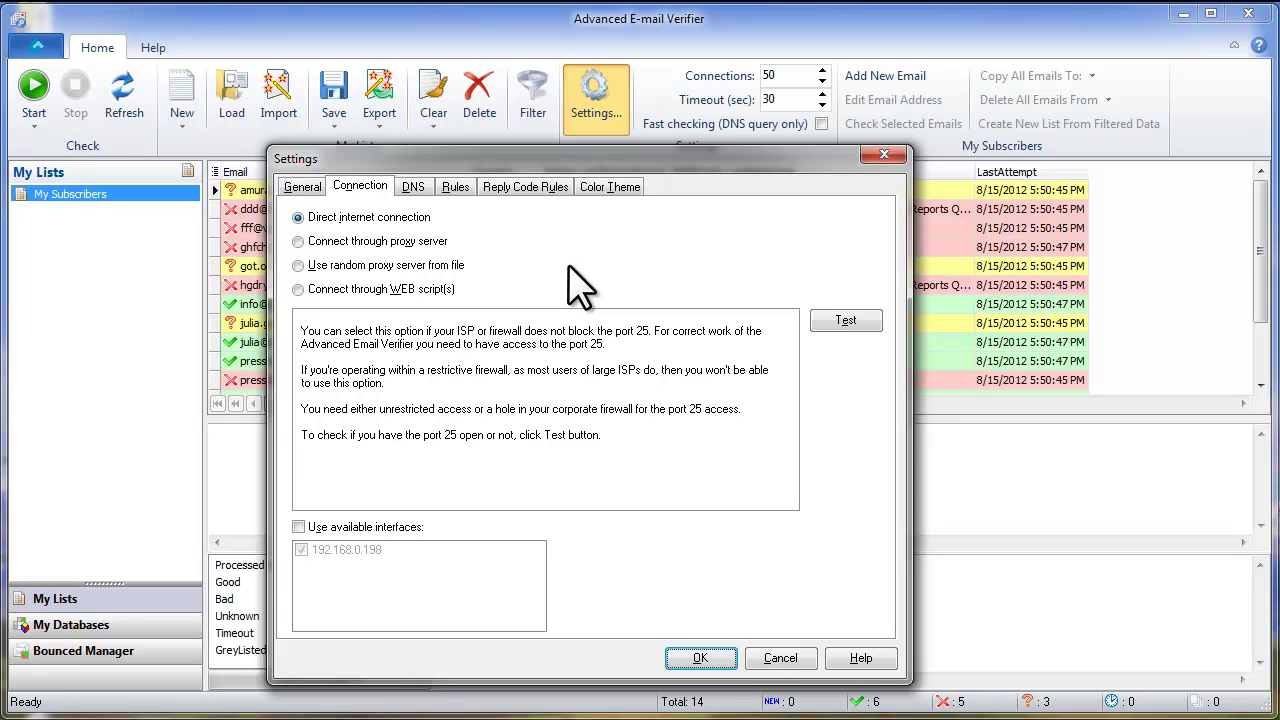
Examine the options for connecting through a proxy server and for using a random proxy server from a file
{"action": "left_click", "coordinate": [298, 242]}
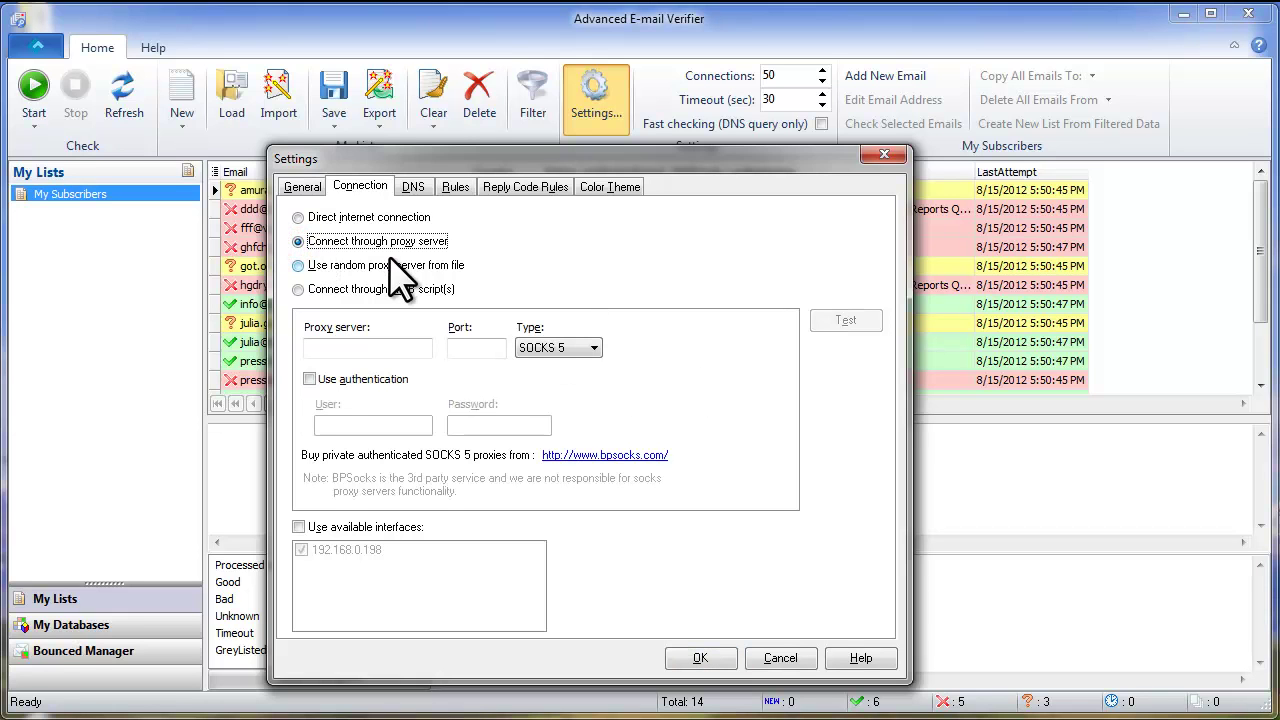
{"action": "left_click", "coordinate": [385, 347]}
{"action": "left_click", "coordinate": [299, 266]}
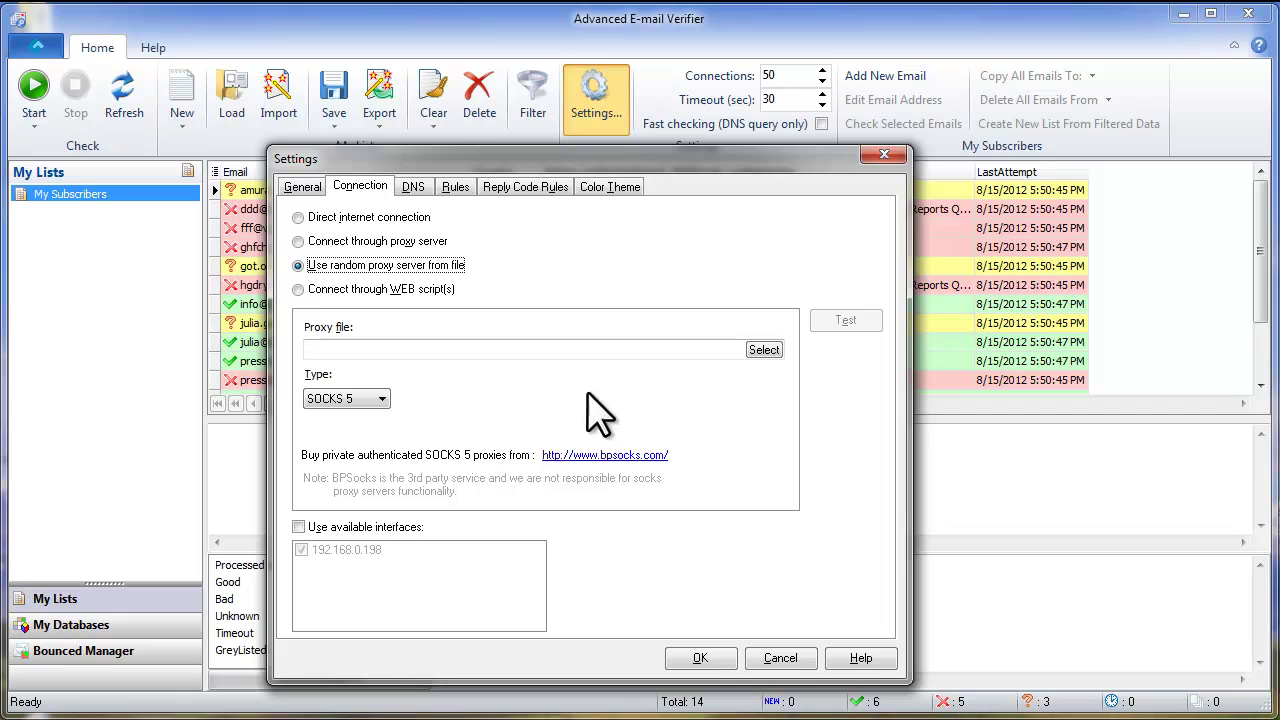
Inspect the WEB script connection mode, its script folder and URL list, and switch back to direct internet connection
{"action": "left_click", "coordinate": [298, 289]}
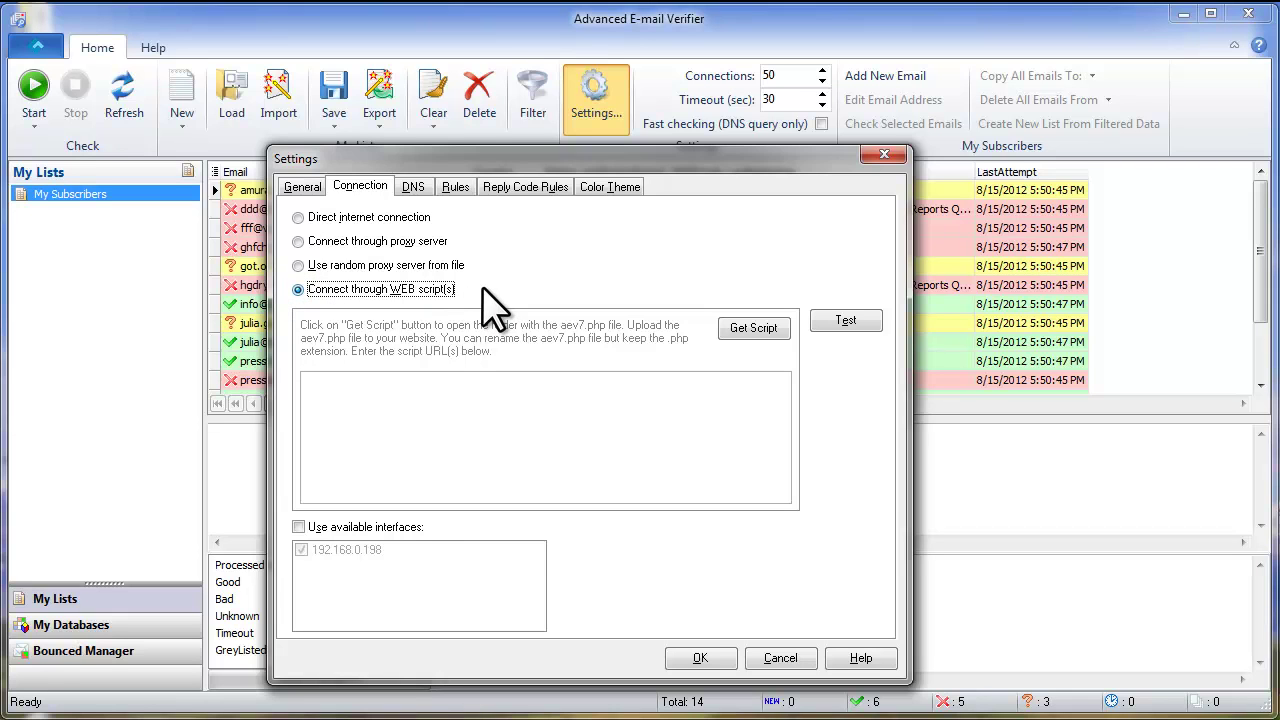
{"action": "left_click", "coordinate": [755, 333]}
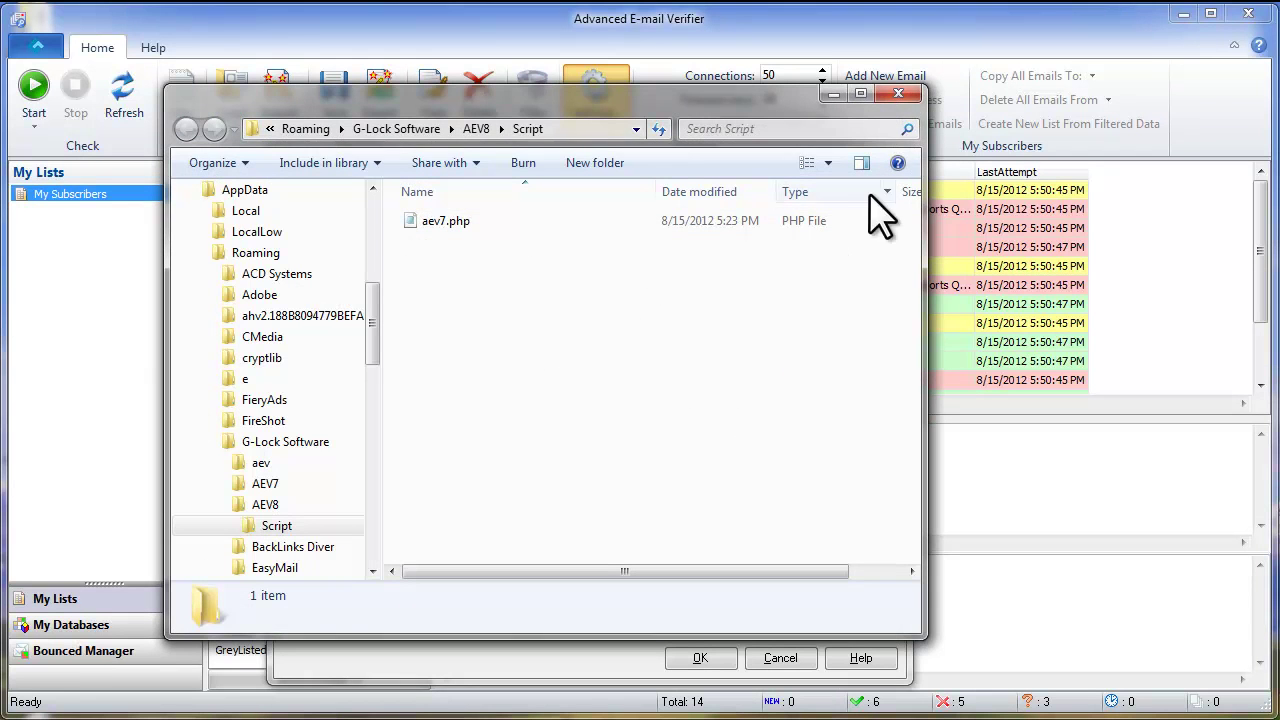
{"action": "left_click", "coordinate": [898, 93]}
{"action": "left_click", "coordinate": [418, 383]}
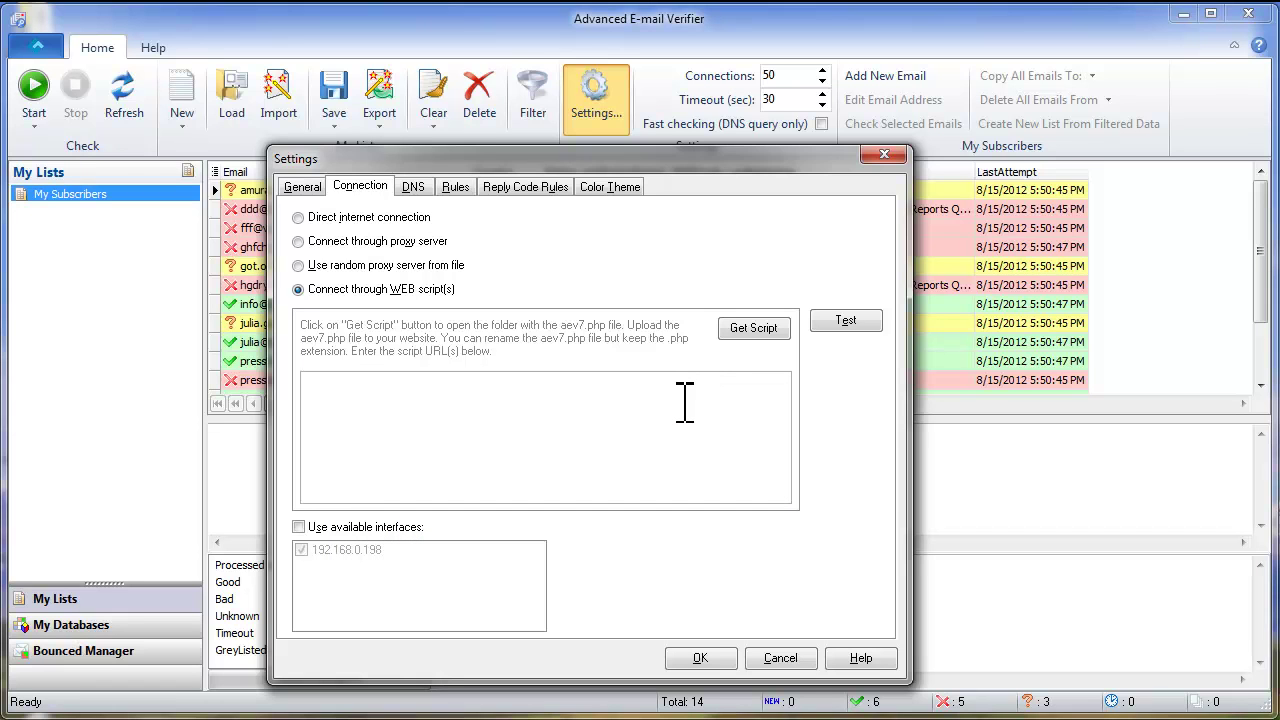
{"action": "left_click", "coordinate": [298, 218]}
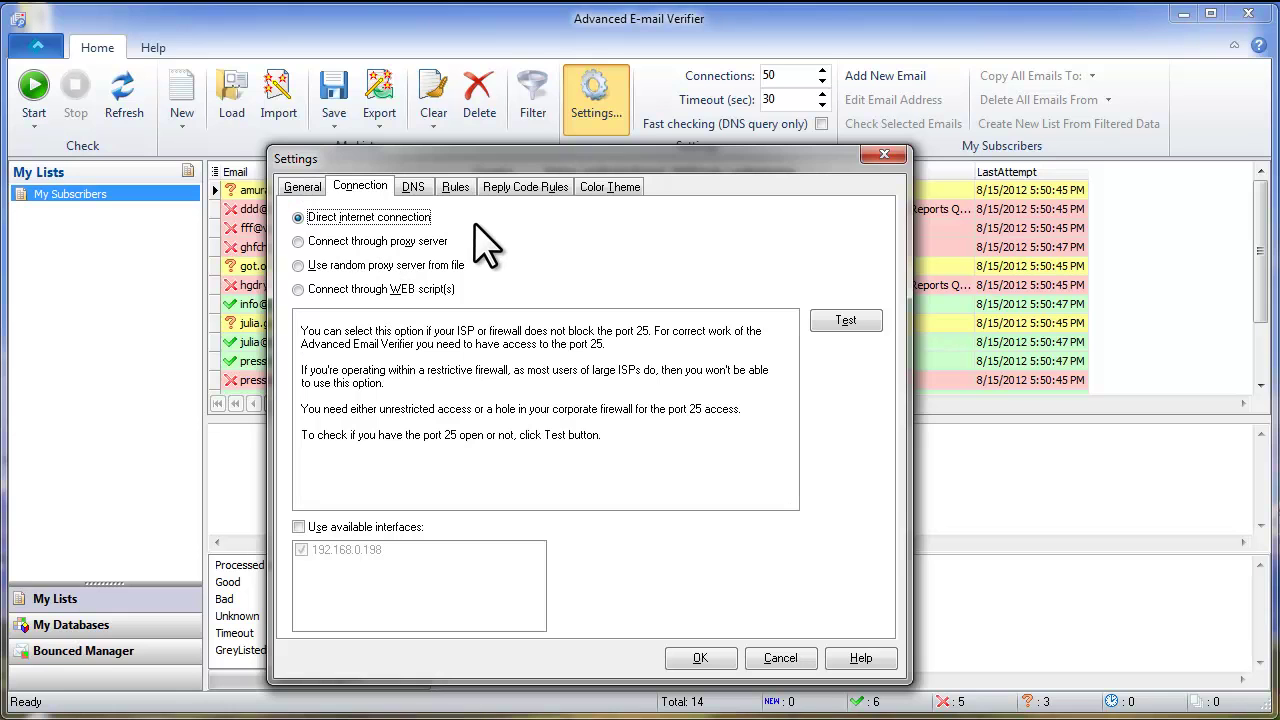
Review the Mail FROM address and HELO domain in the DNS settings, and test the listed DNS server
{"action": "left_click", "coordinate": [426, 192]}
{"action": "left_click", "coordinate": [418, 245]}
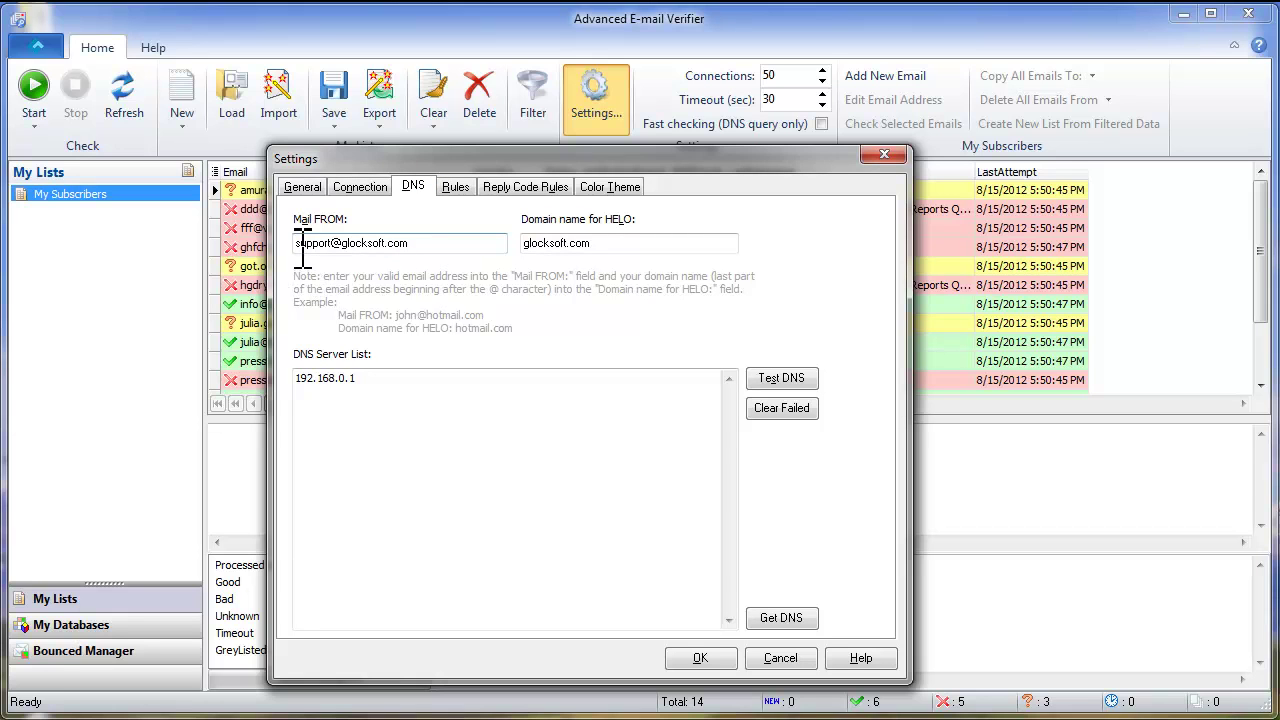
{"action": "left_click_drag", "start_coordinate": [301, 243], "coordinate": [418, 243]}
{"action": "left_click", "coordinate": [400, 243]}
{"action": "left_click", "coordinate": [615, 243]}
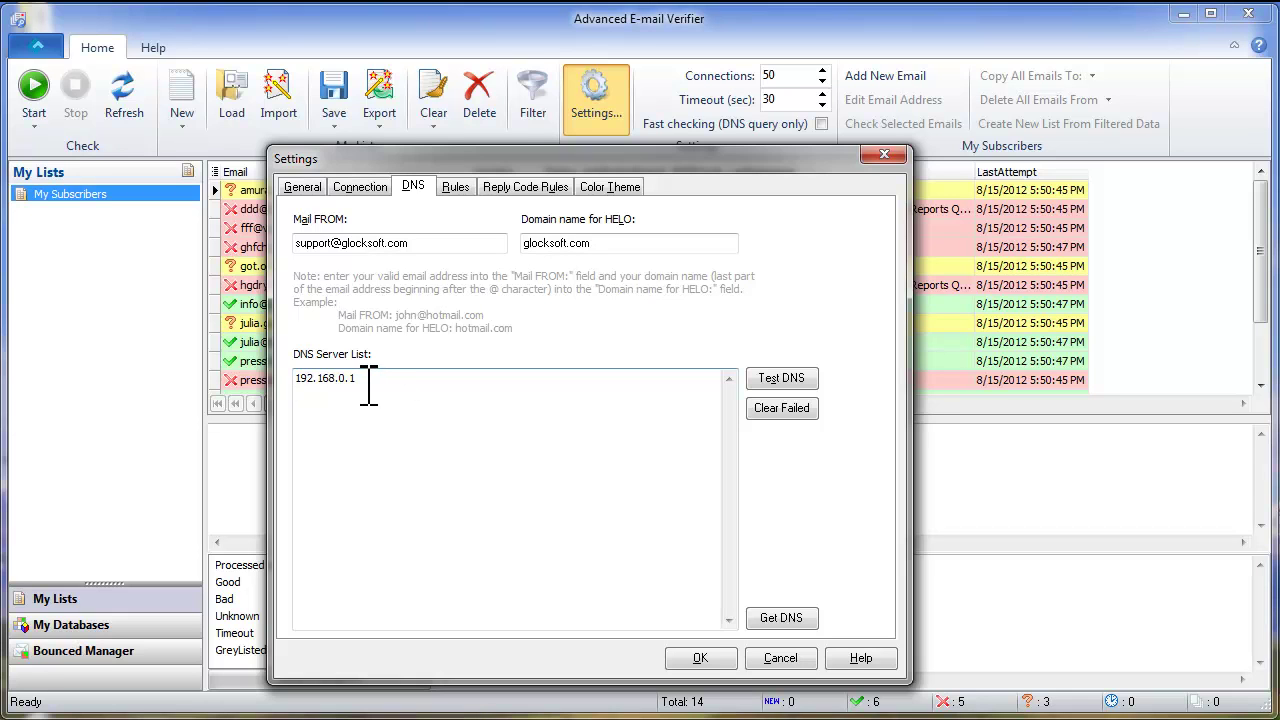
{"action": "left_click", "coordinate": [787, 383]}
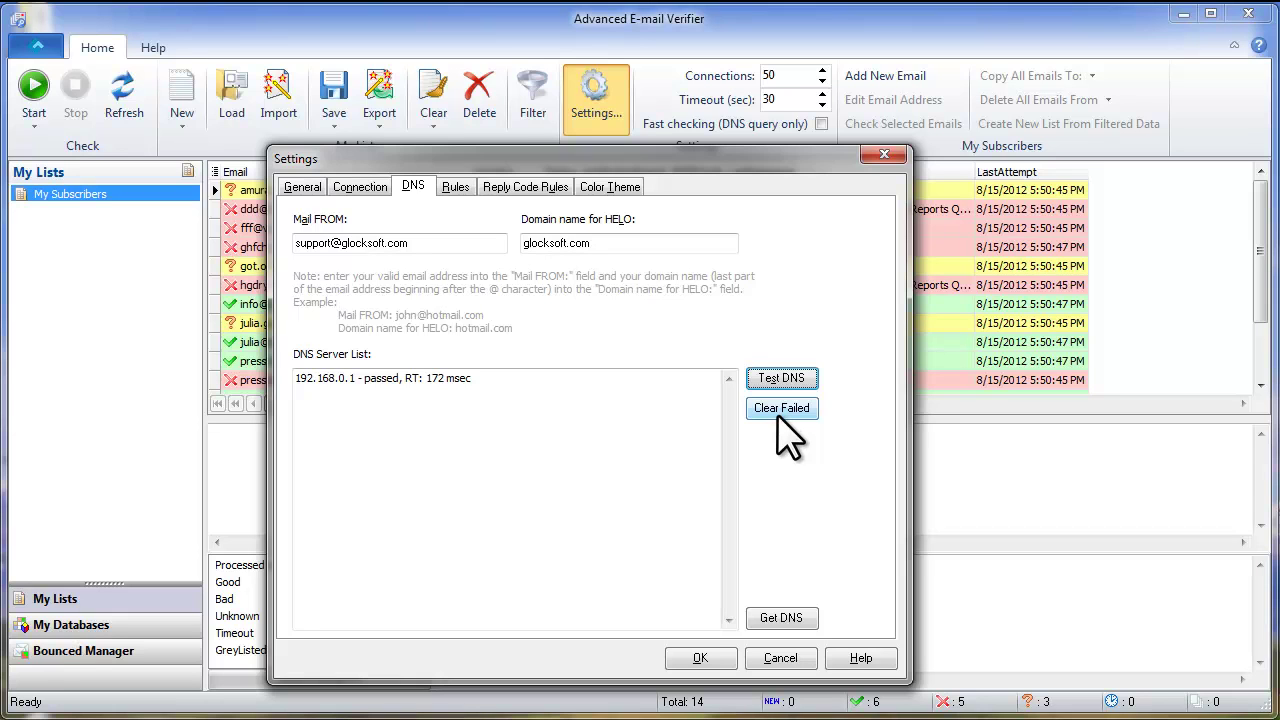
Examine the domain rules and the Enable Rules option alongside the selected connection mode, leaving the rules enabled
{"action": "left_click", "coordinate": [466, 195]}
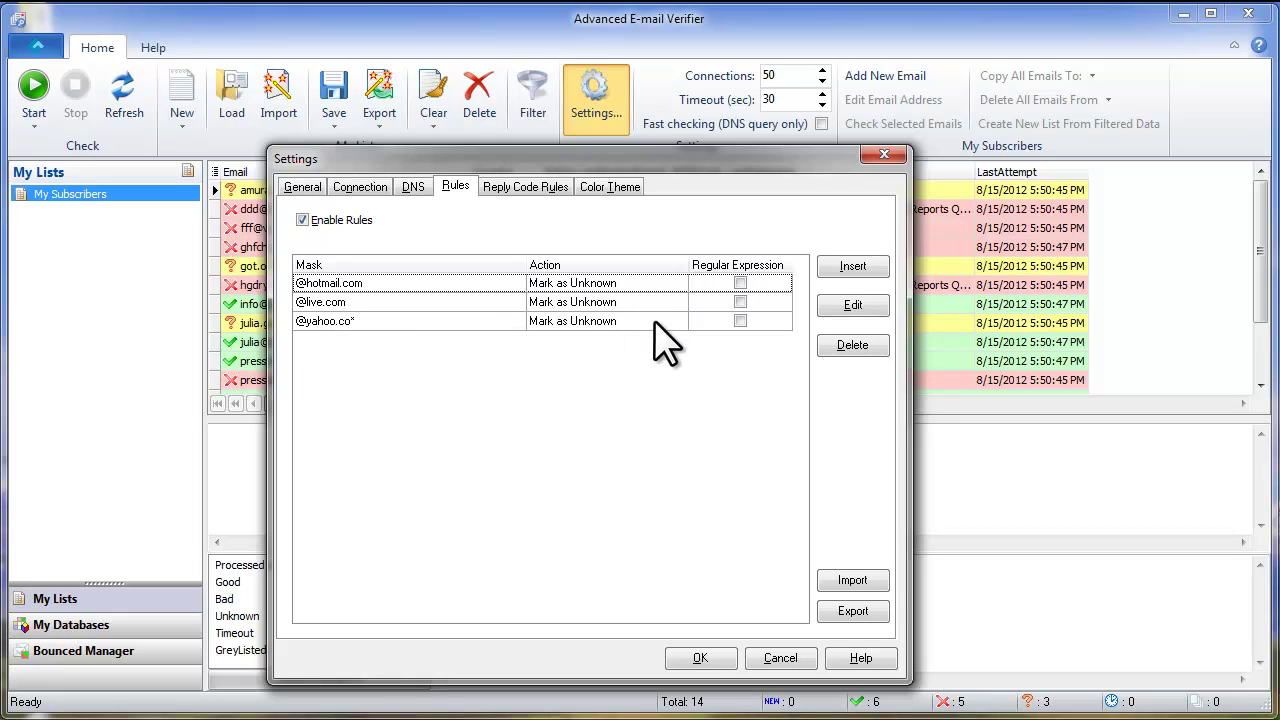
{"action": "left_click", "coordinate": [303, 220]}
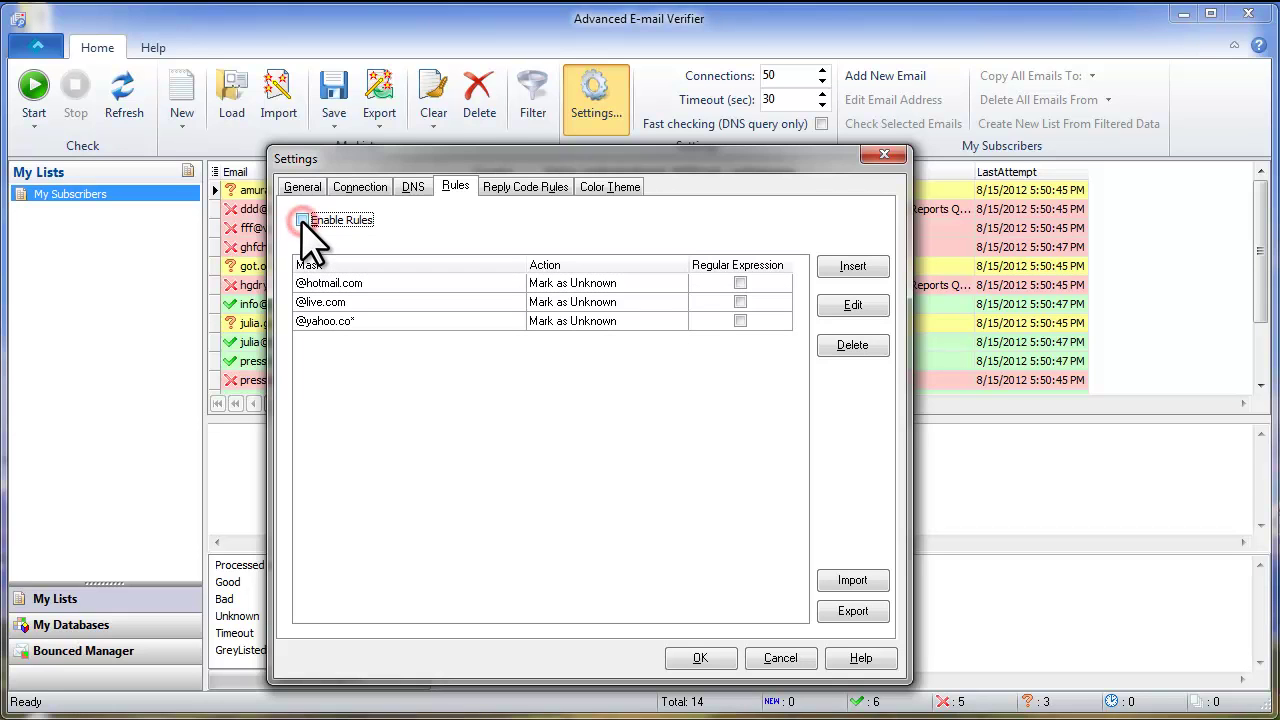
{"action": "left_click", "coordinate": [303, 220]}
{"action": "left_click", "coordinate": [378, 190]}
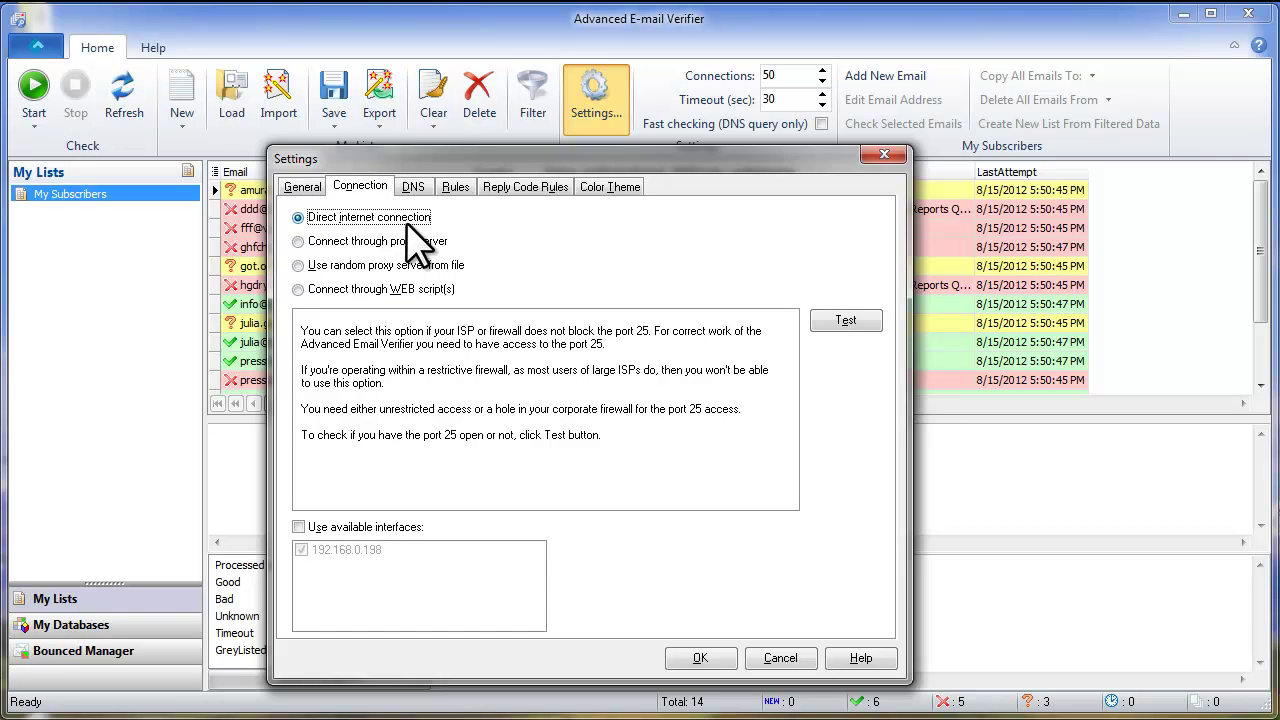
{"action": "left_click", "coordinate": [455, 188]}
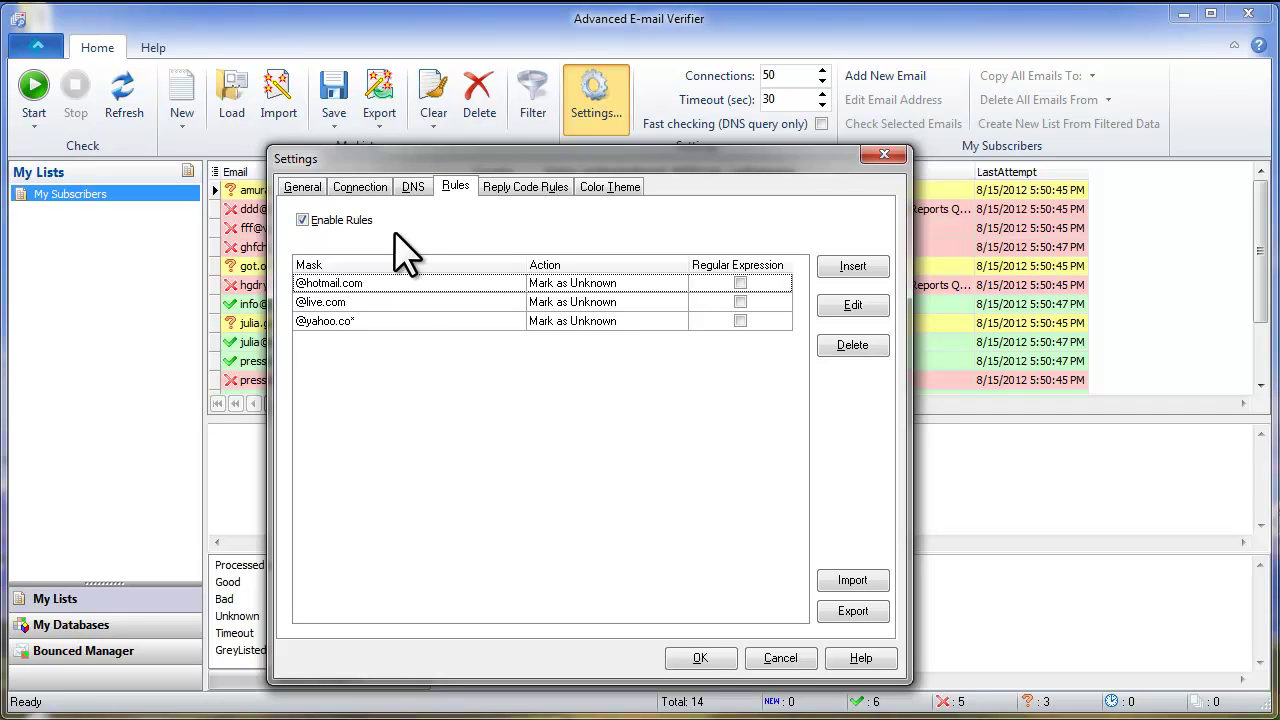
{"action": "left_click", "coordinate": [318, 221]}
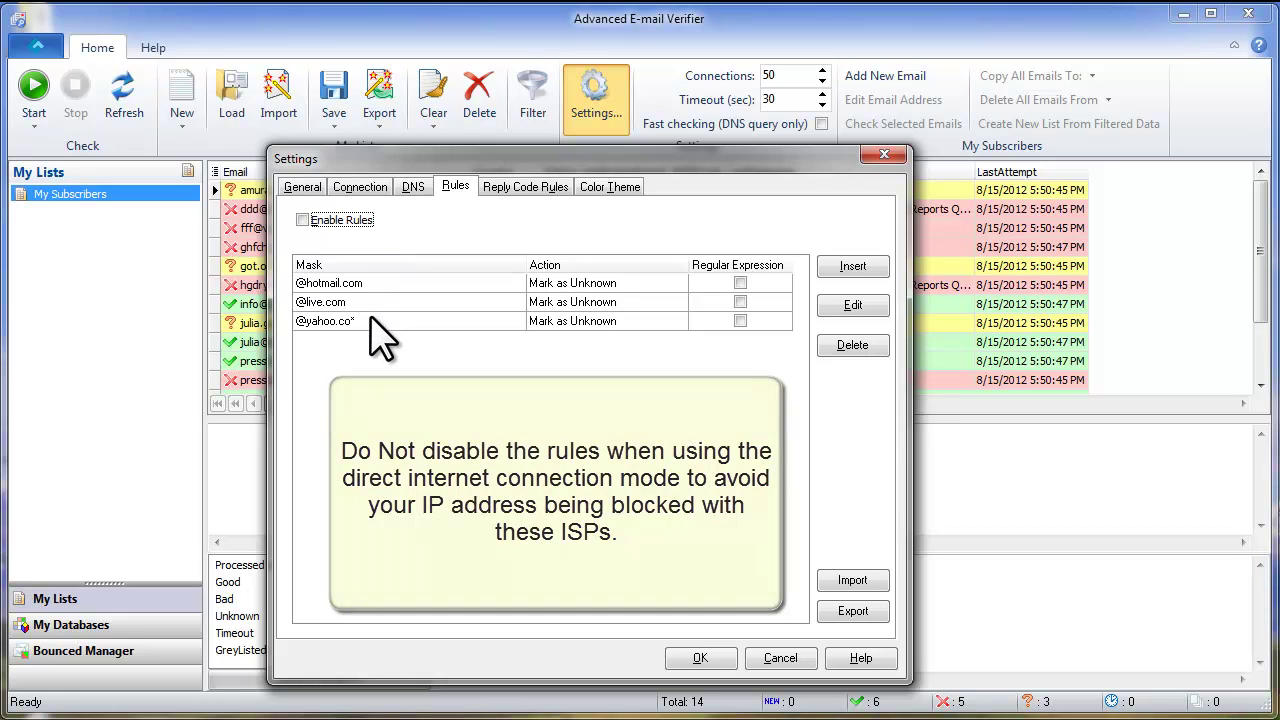
{"action": "left_click", "coordinate": [360, 188]}
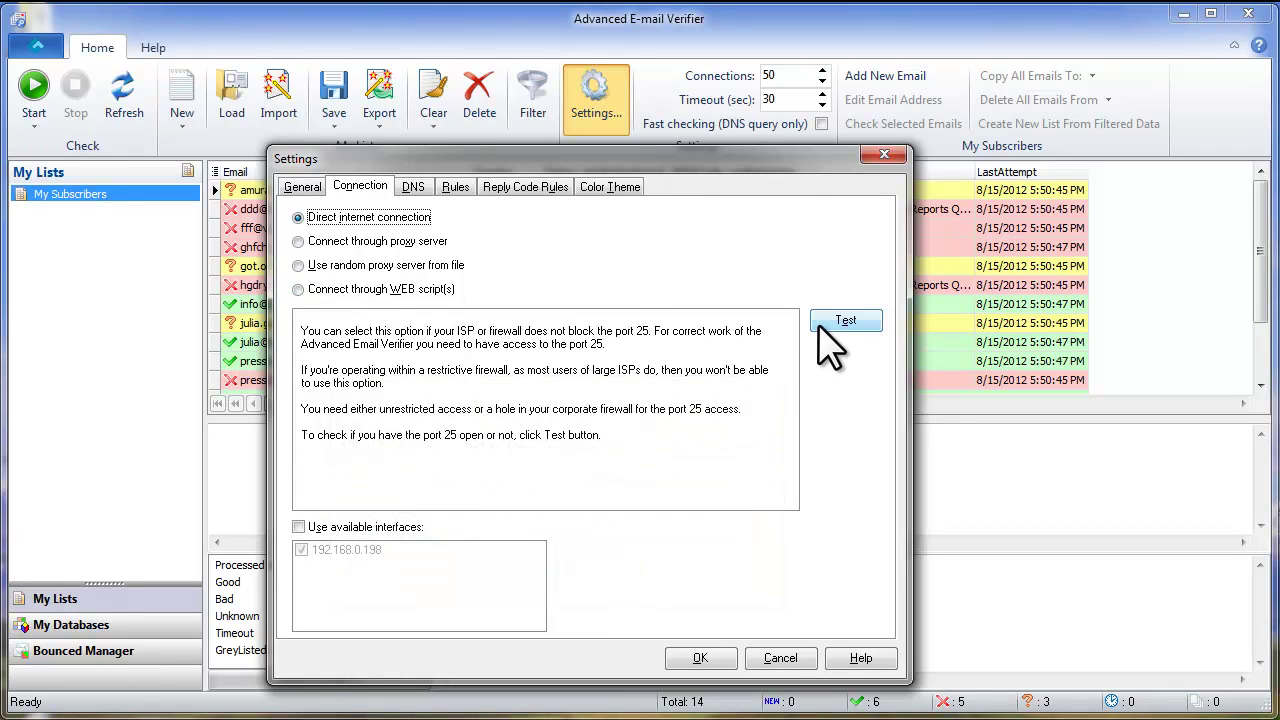
{"action": "left_click", "coordinate": [455, 188]}
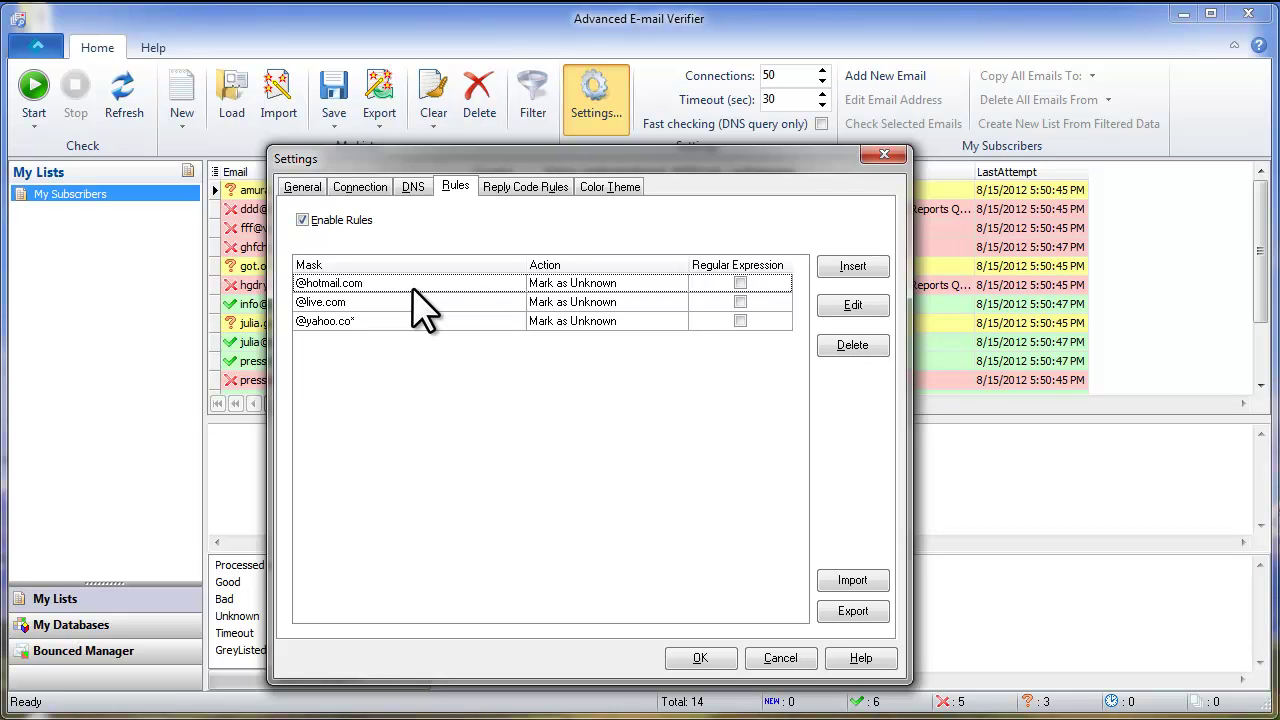
View the reply code rules and set the GreyListed item's color to clSilver in the color theme
{"action": "left_click", "coordinate": [540, 192]}
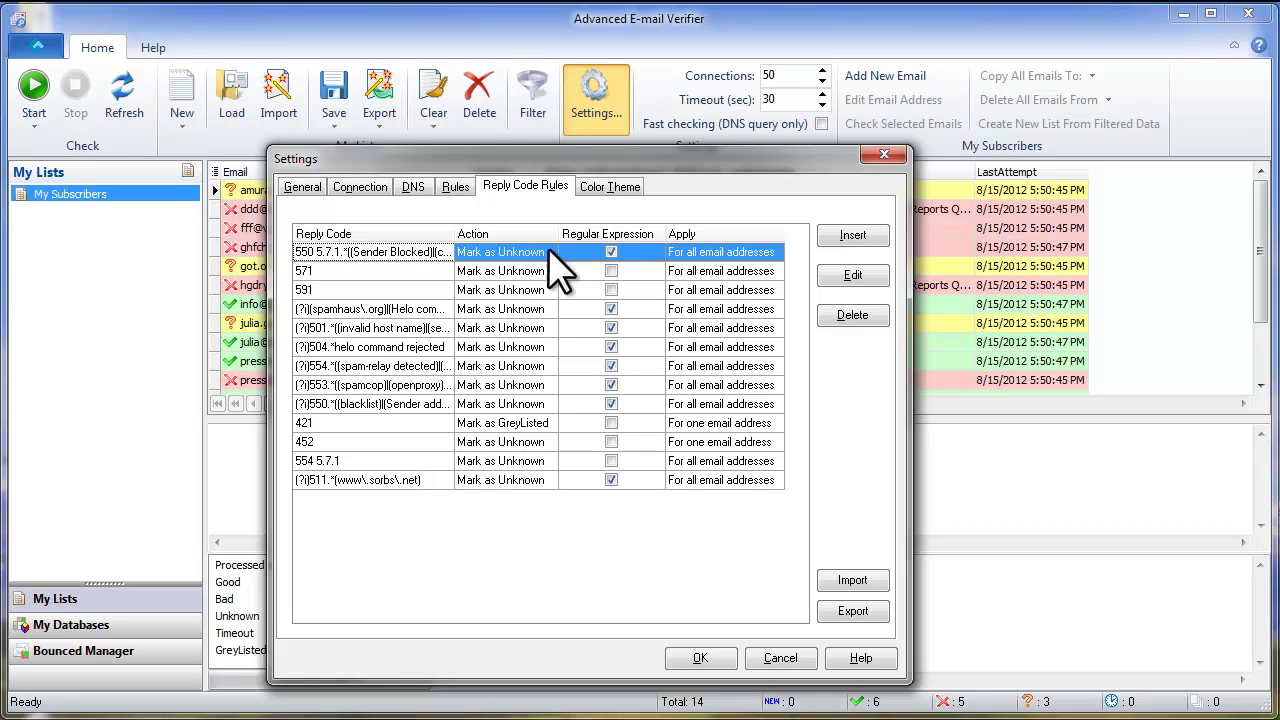
{"action": "left_click", "coordinate": [612, 191]}
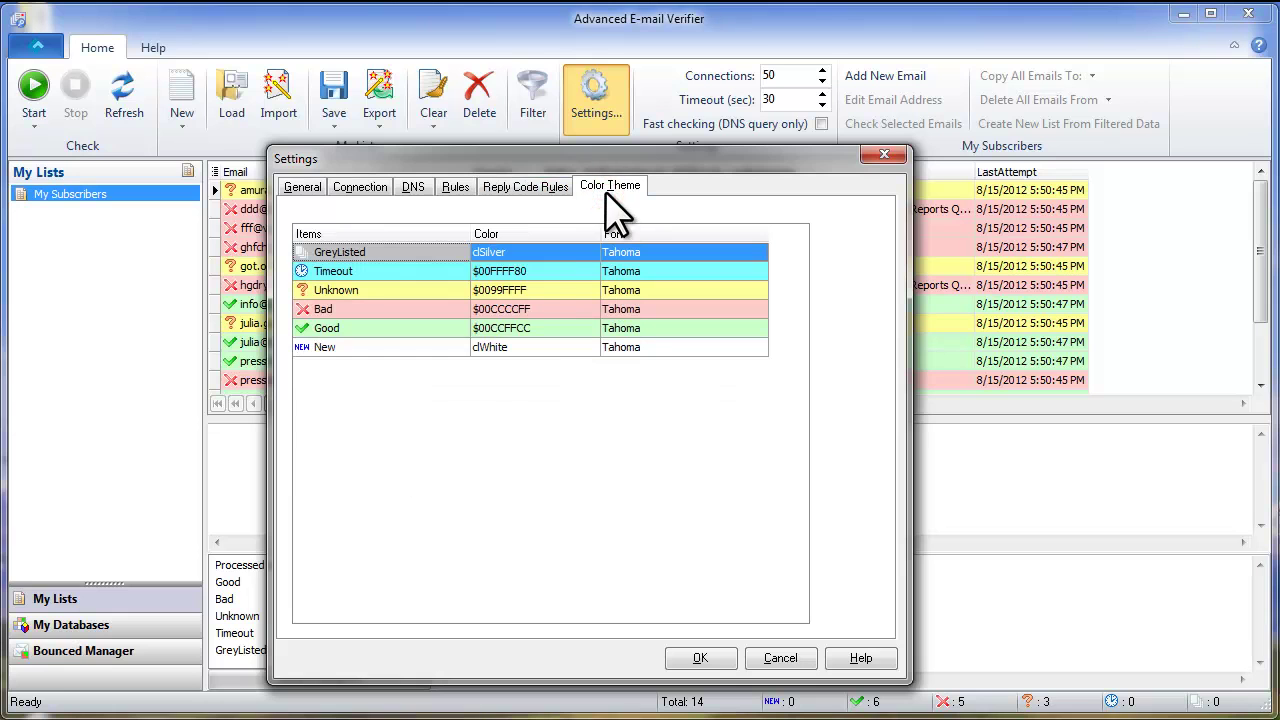
{"action": "left_click", "coordinate": [557, 251]}
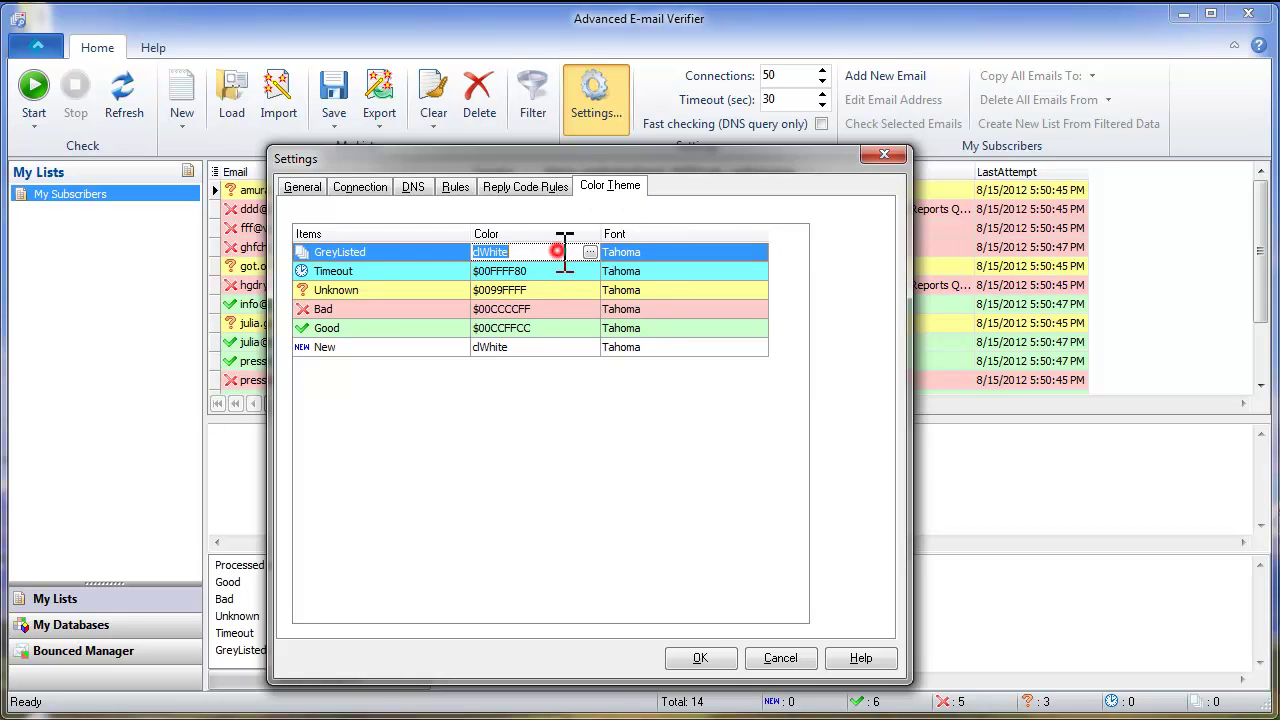
{"action": "left_click", "coordinate": [588, 252]}
{"action": "left_click", "coordinate": [877, 294]}
{"action": "left_click", "coordinate": [770, 433]}
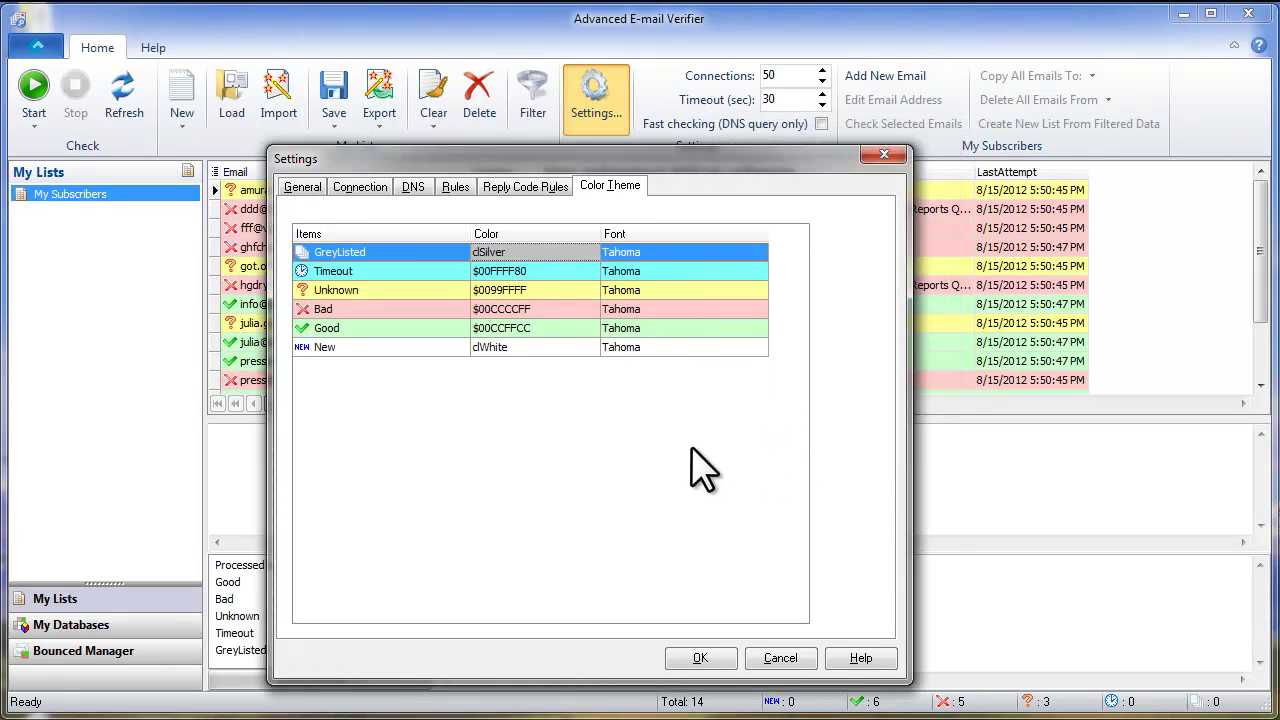
Apply the open settings and create a new email list named test with the default fields
{"action": "left_click", "coordinate": [722, 655]}
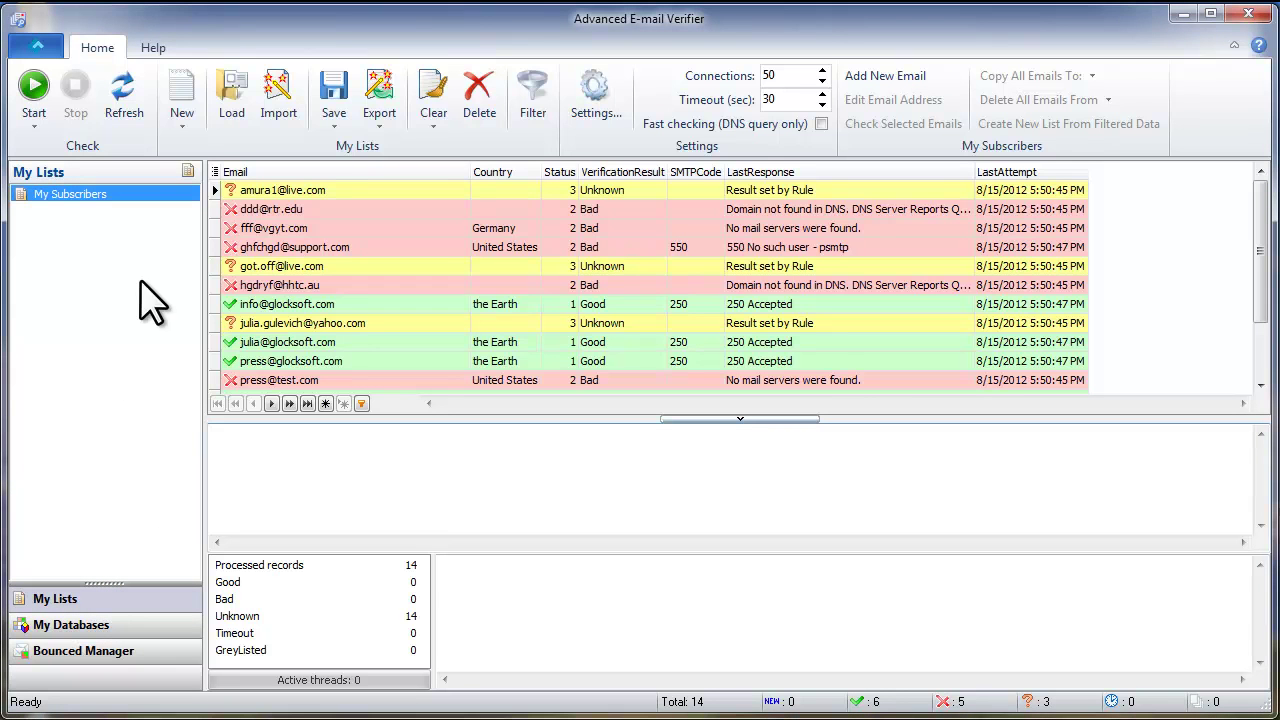
{"action": "left_click", "coordinate": [187, 128]}
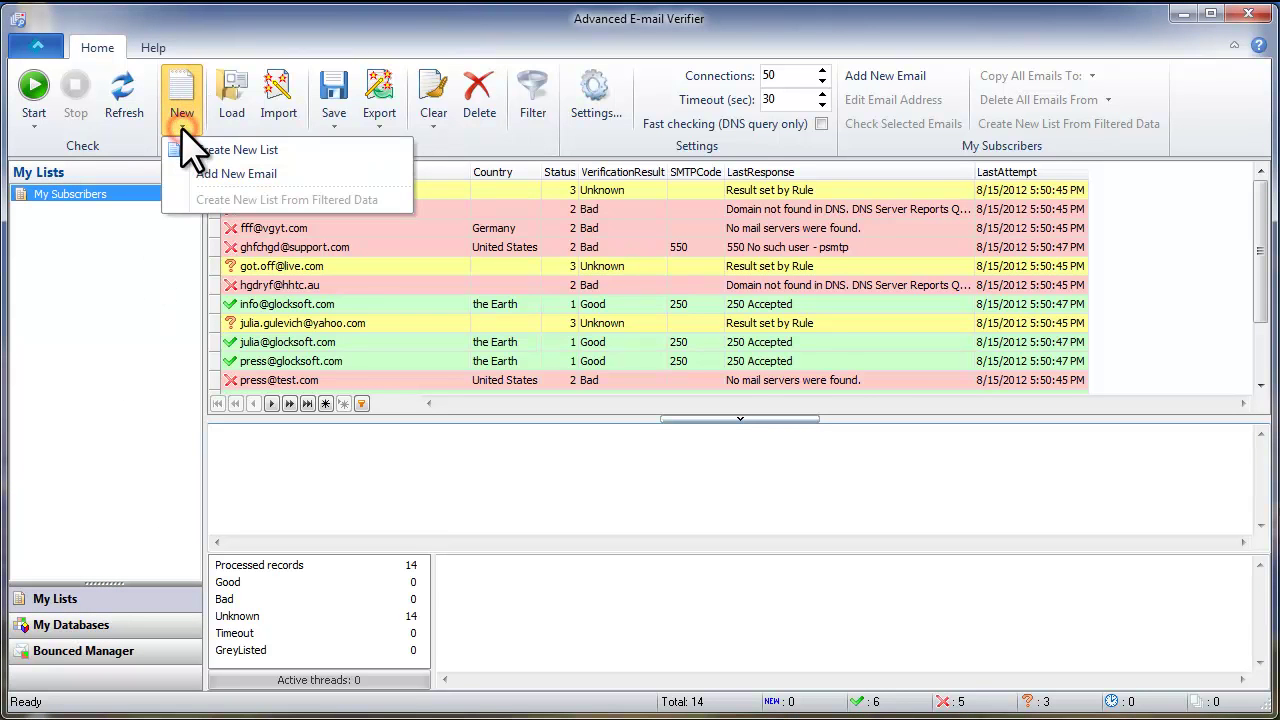
{"action": "left_click", "coordinate": [307, 152]}
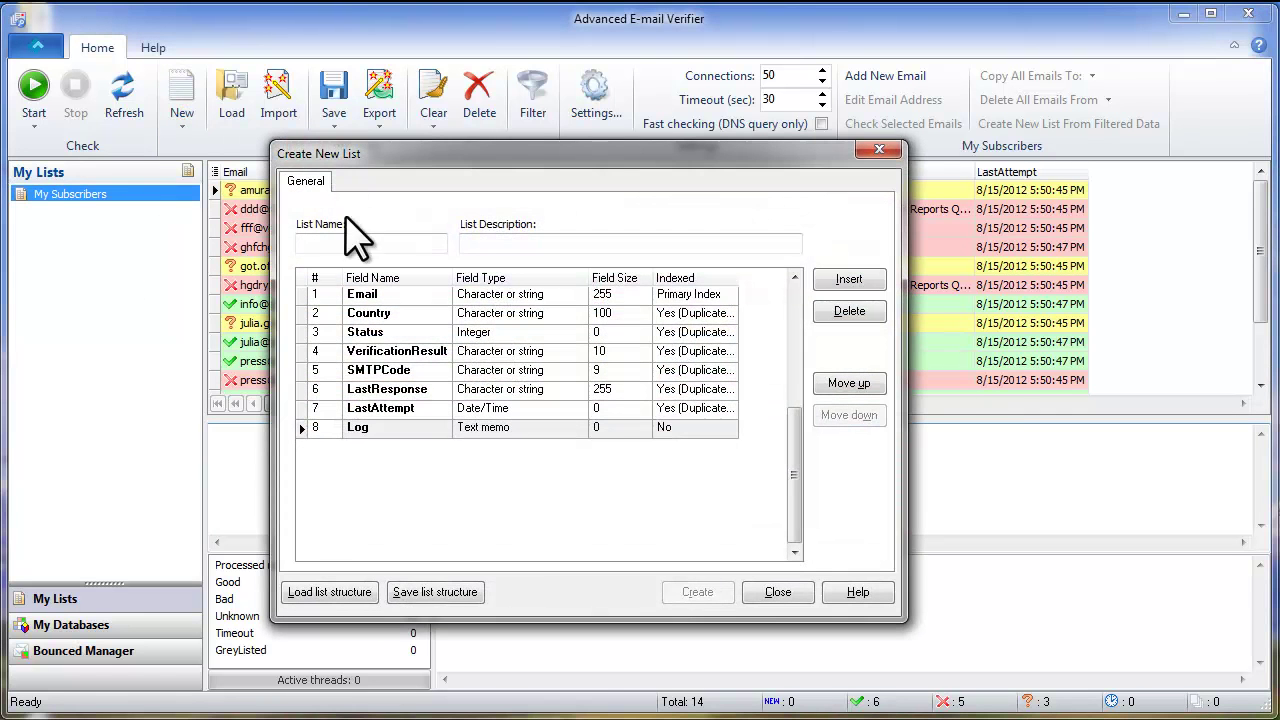
{"action": "left_click", "coordinate": [345, 241]}
{"action": "type", "text": "test"}
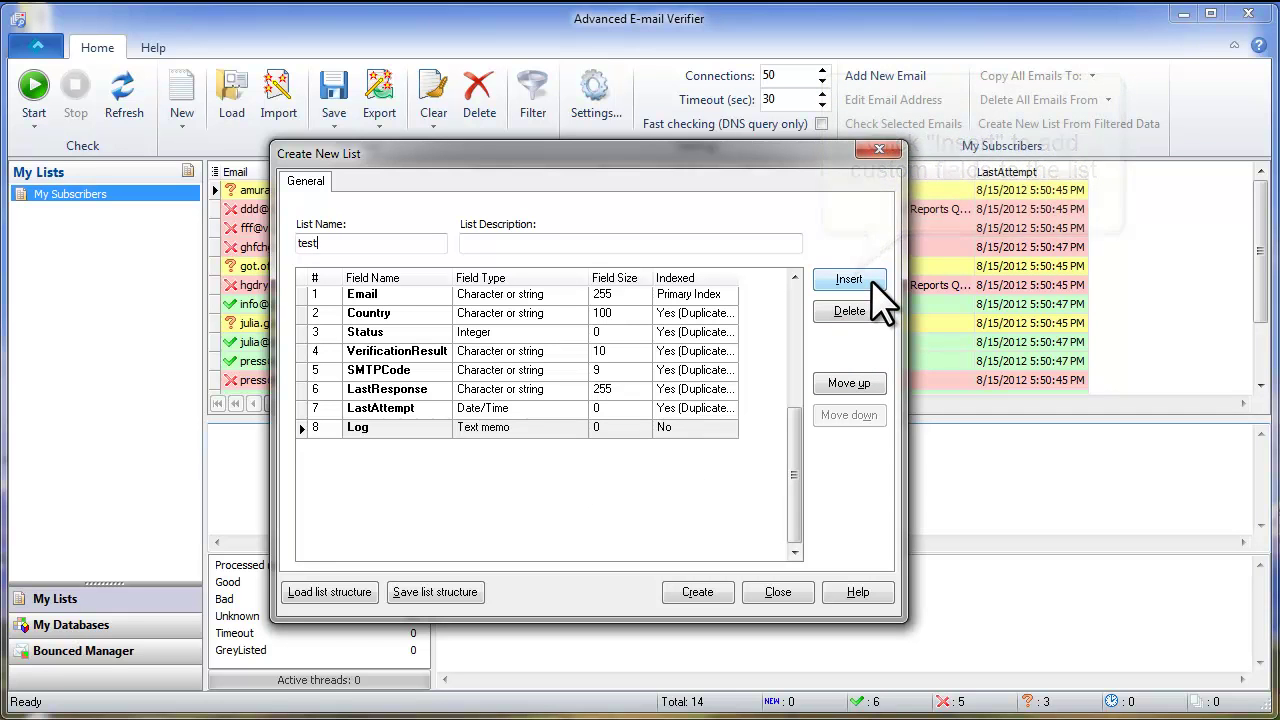
{"action": "left_click", "coordinate": [718, 592]}
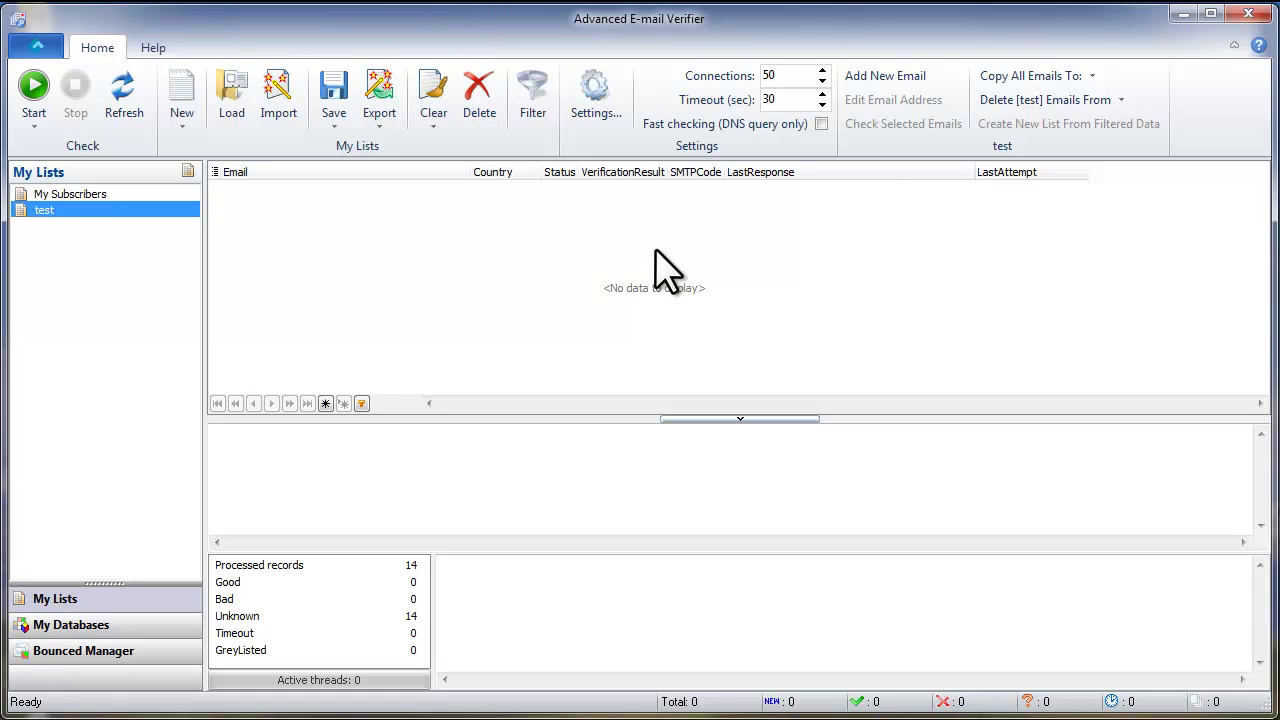
Add a single new email address to the test list
{"action": "left_click", "coordinate": [885, 78]}
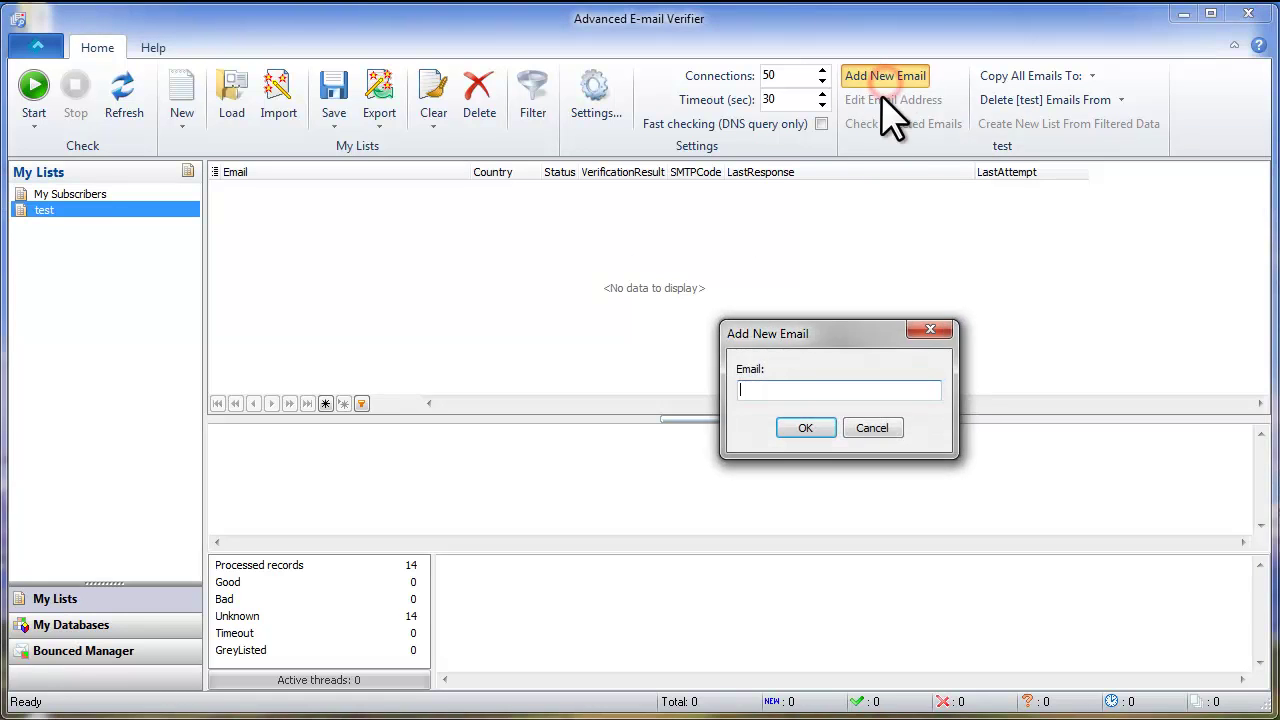
{"action": "type", "text": "test@test.com"}
{"action": "left_click", "coordinate": [820, 425]}
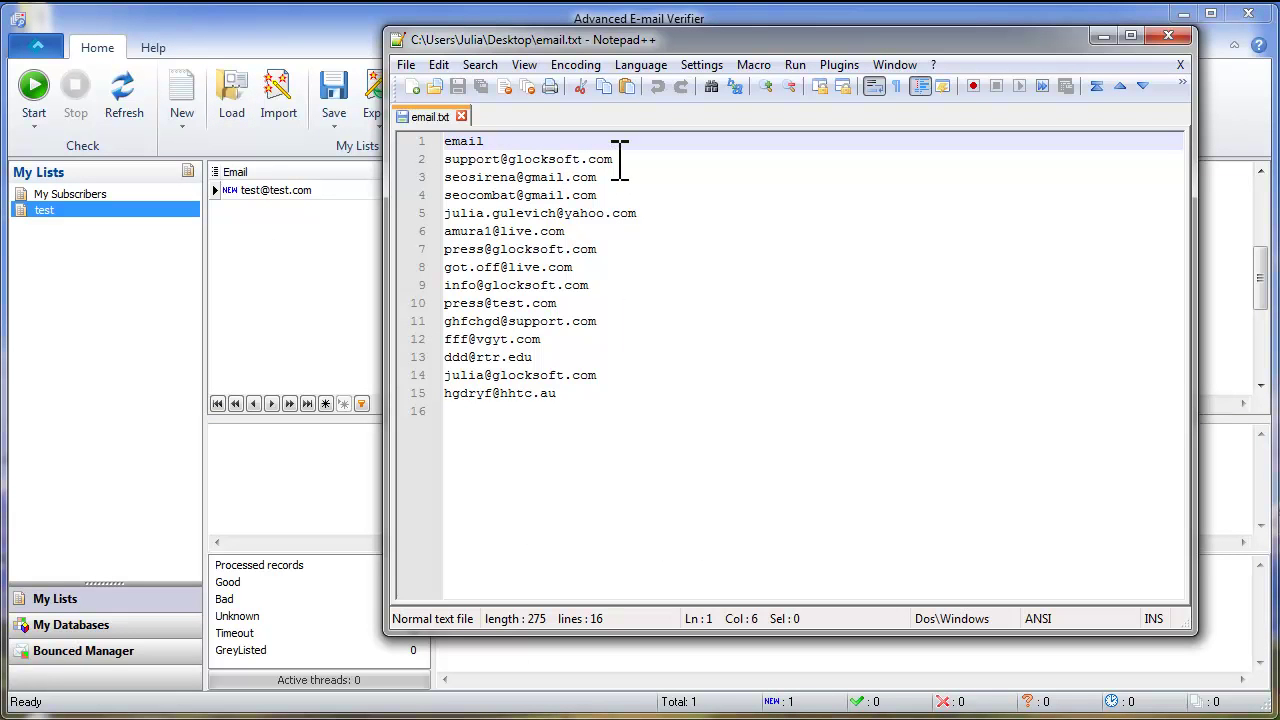
Examine the email header line at the top of email.txt in Notepad++ and minimize the file window
{"action": "left_click_drag", "start_coordinate": [612, 159], "coordinate": [440, 143]}
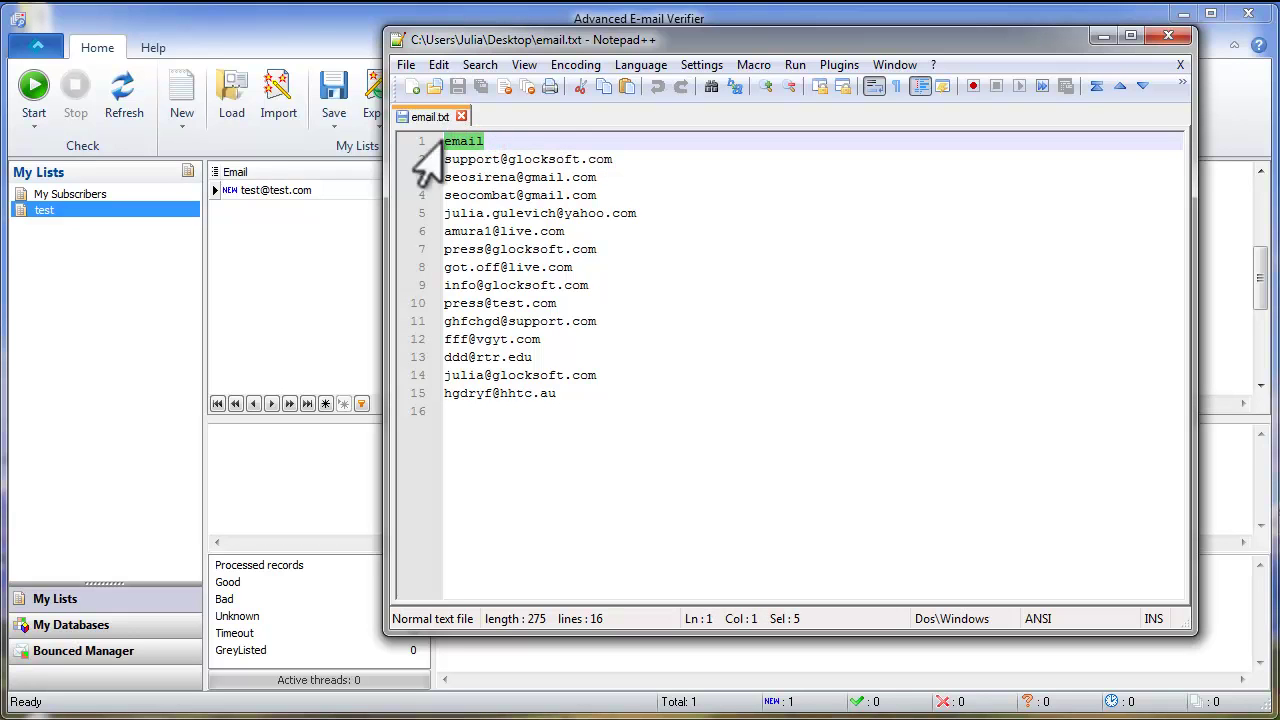
{"action": "left_click", "coordinate": [495, 138]}
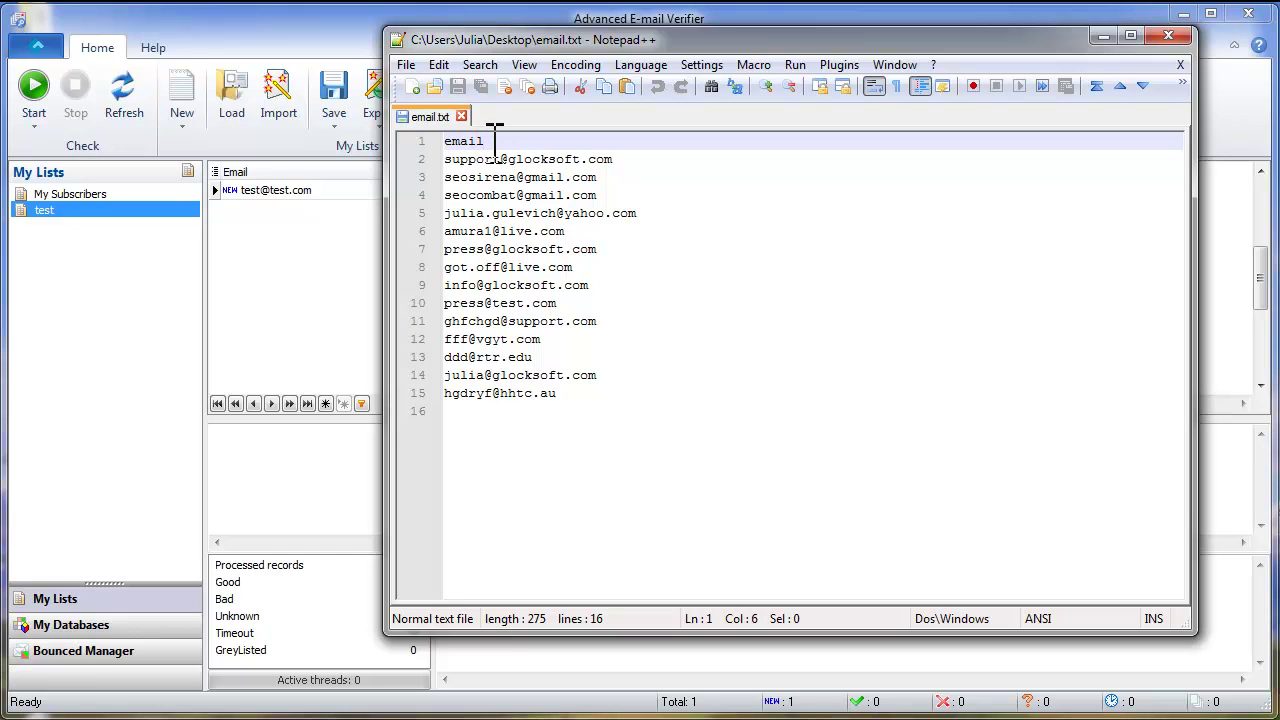
{"action": "left_click_drag", "start_coordinate": [486, 139], "coordinate": [440, 143]}
{"action": "left_click", "coordinate": [459, 138]}
{"action": "left_click", "coordinate": [493, 139]}
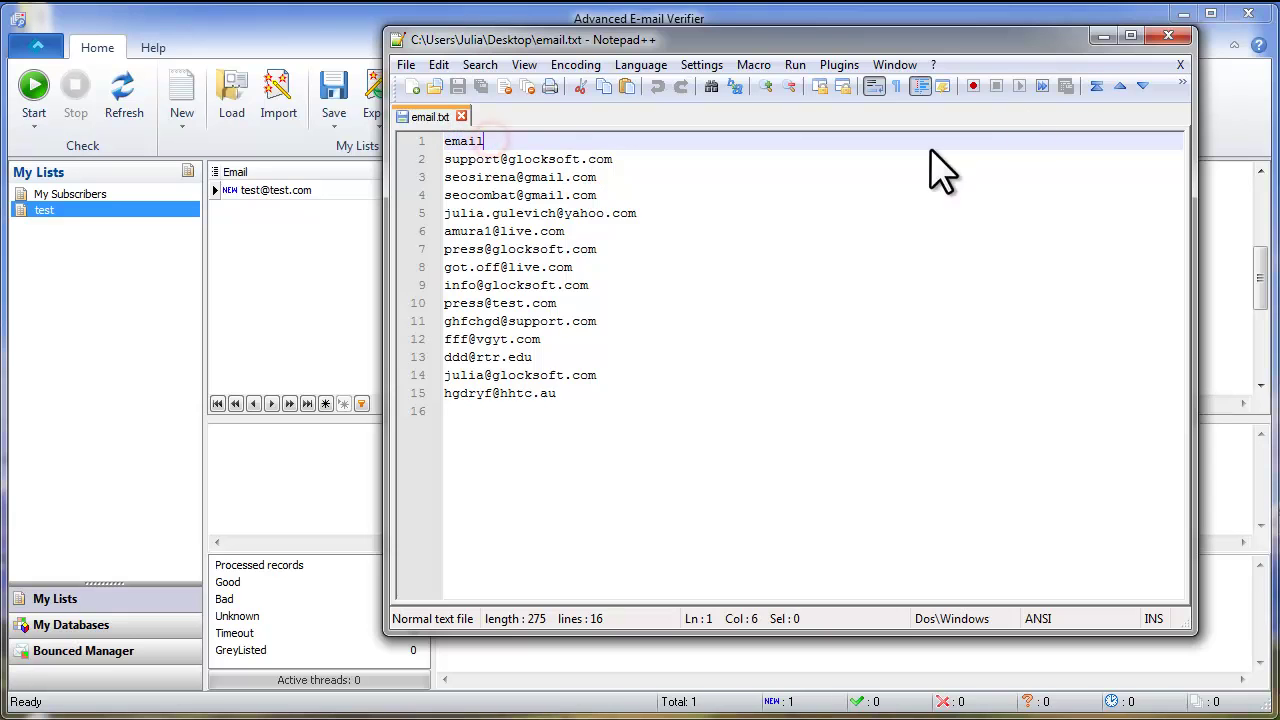
{"action": "left_click", "coordinate": [1101, 38]}
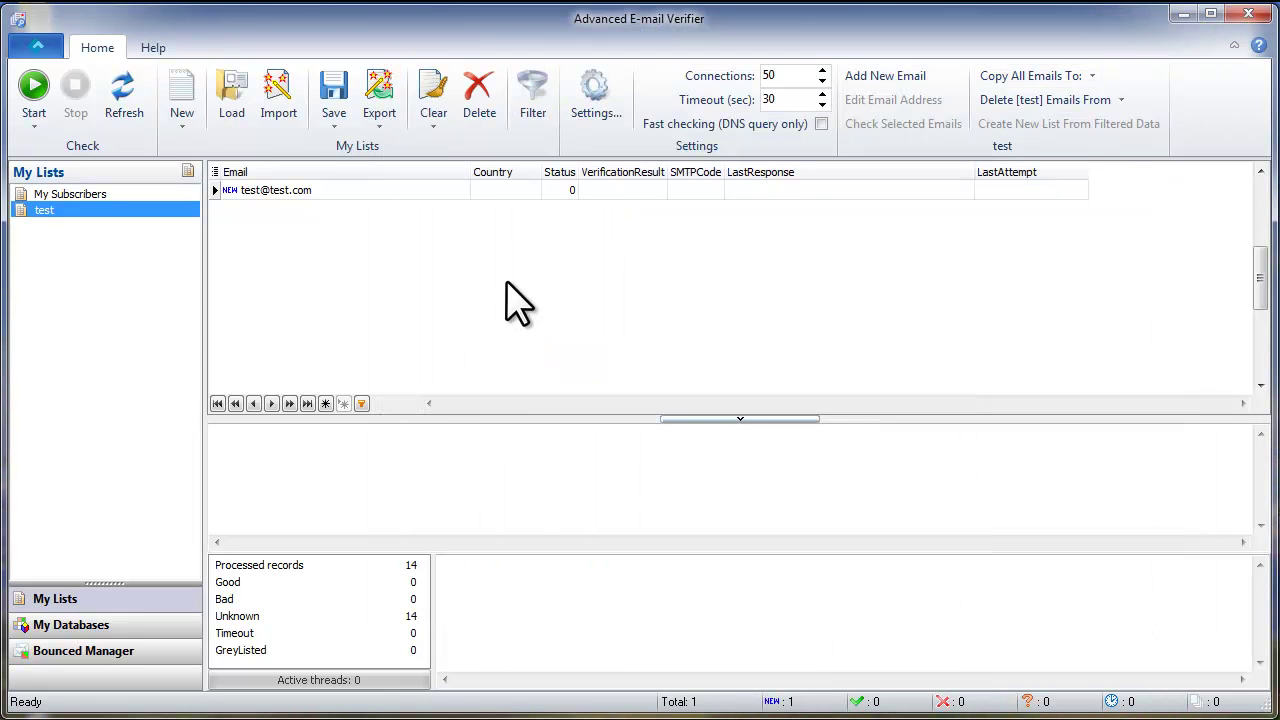
Load the addresses from email.txt on the Desktop into the test list
{"action": "left_click", "coordinate": [240, 128]}
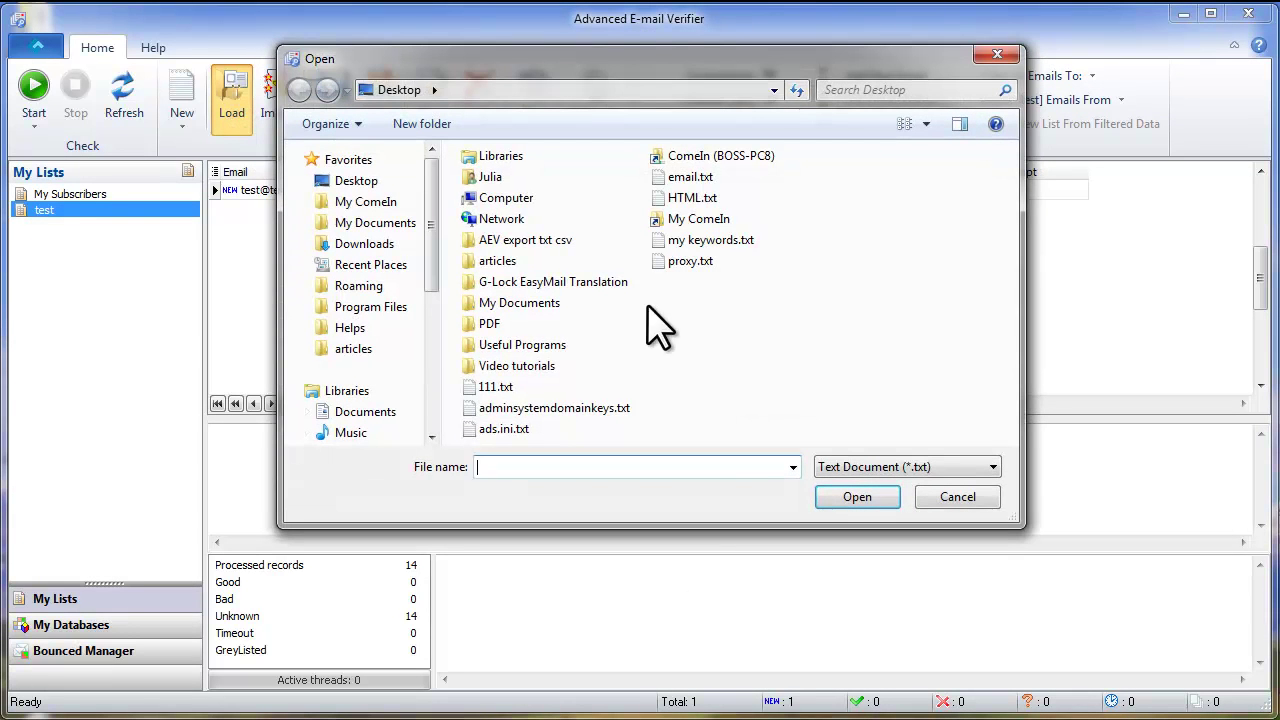
{"action": "left_click", "coordinate": [692, 177]}
{"action": "left_click", "coordinate": [836, 500]}
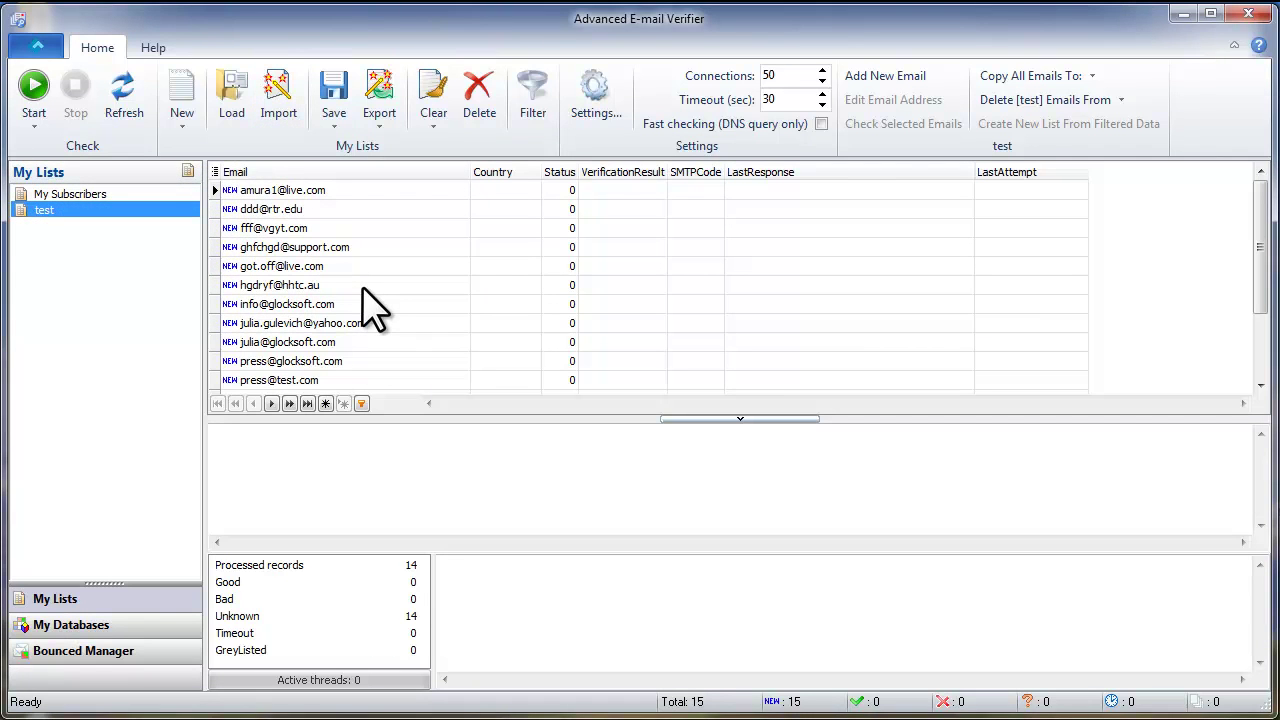
Verify the test list and inspect the verification logs of one good and one bad address
{"action": "left_click", "coordinate": [39, 92]}
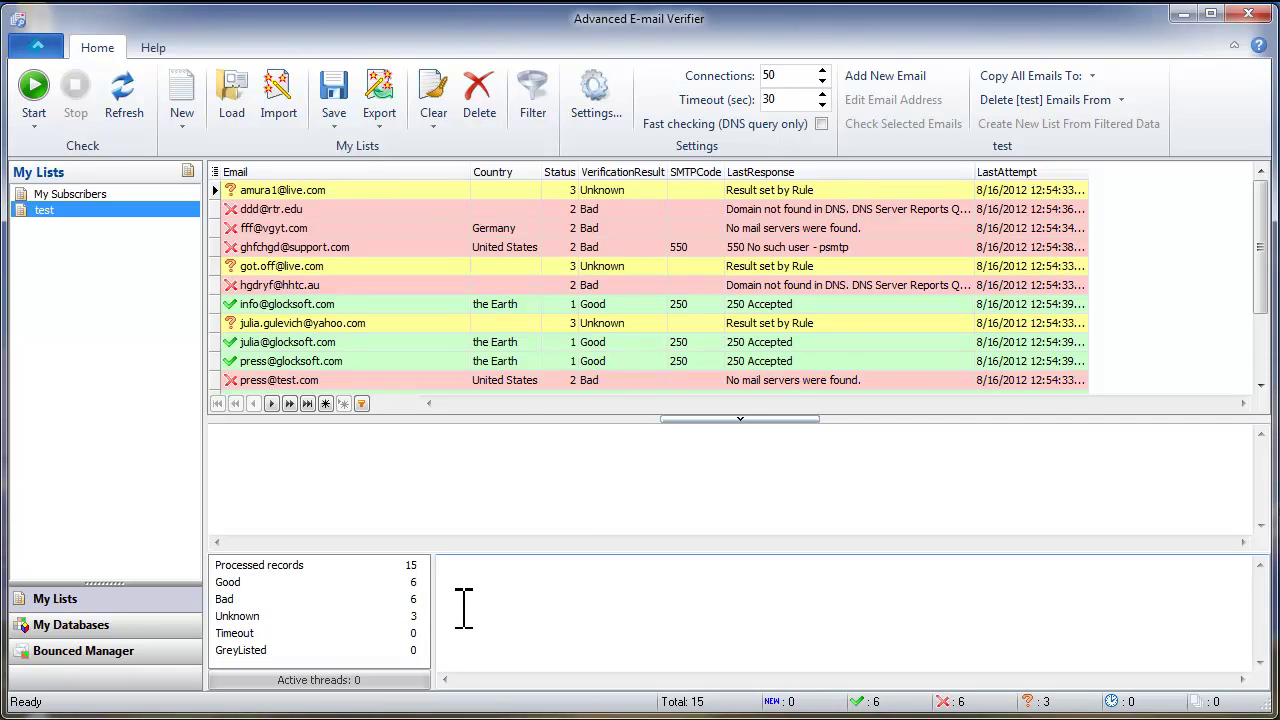
{"action": "left_click", "coordinate": [386, 362]}
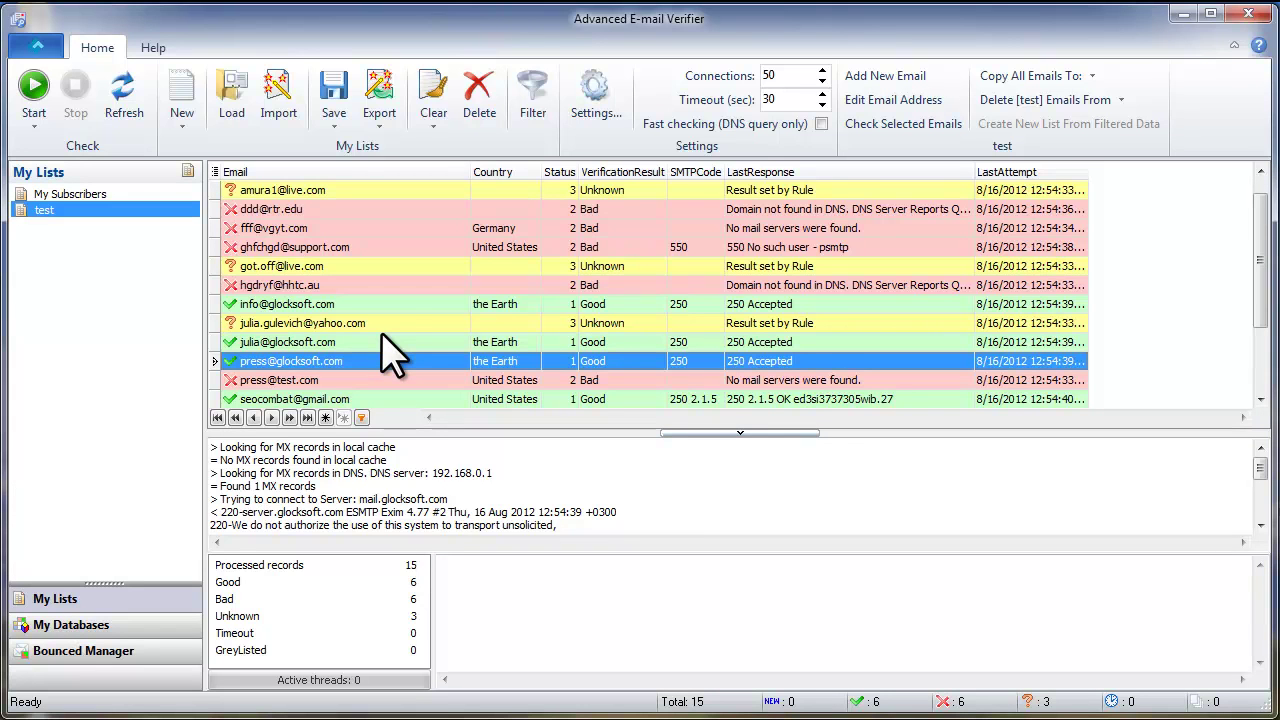
{"action": "left_click", "coordinate": [385, 285]}
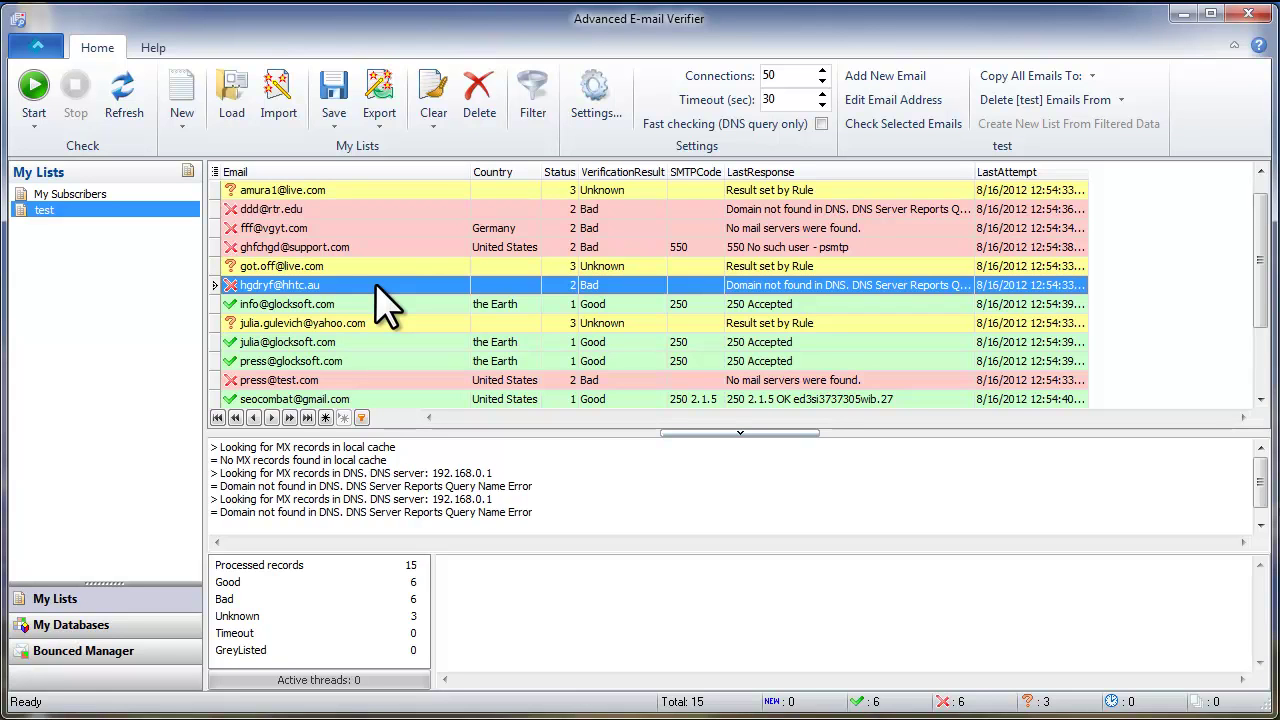
Clear all Bad items from the test list and confirm the removal
{"action": "left_click", "coordinate": [434, 125]}
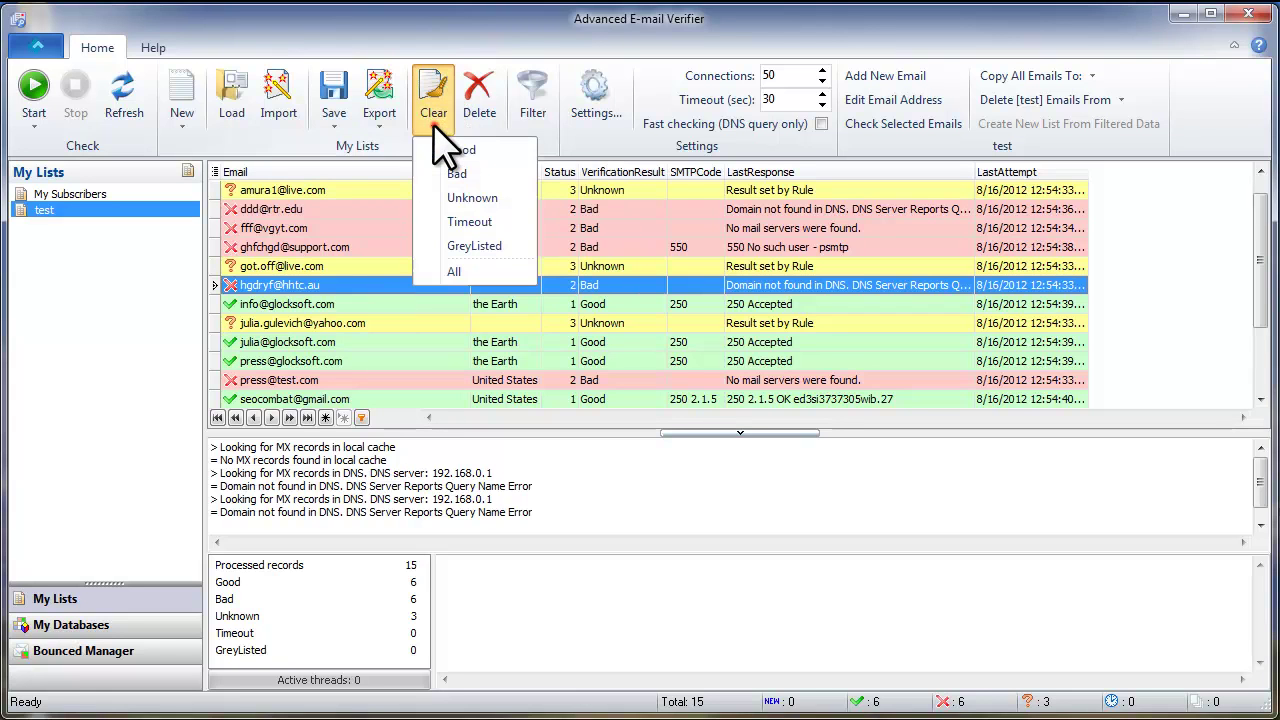
{"action": "left_click", "coordinate": [510, 175]}
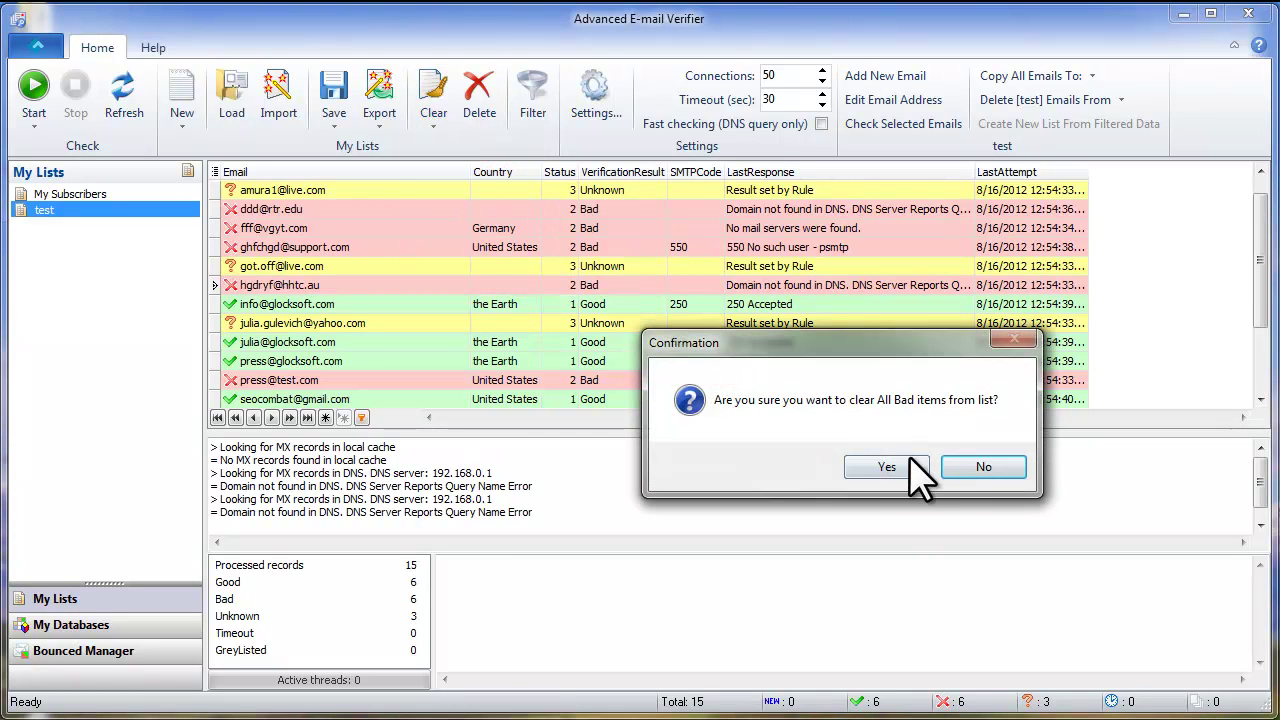
{"action": "left_click", "coordinate": [886, 467]}
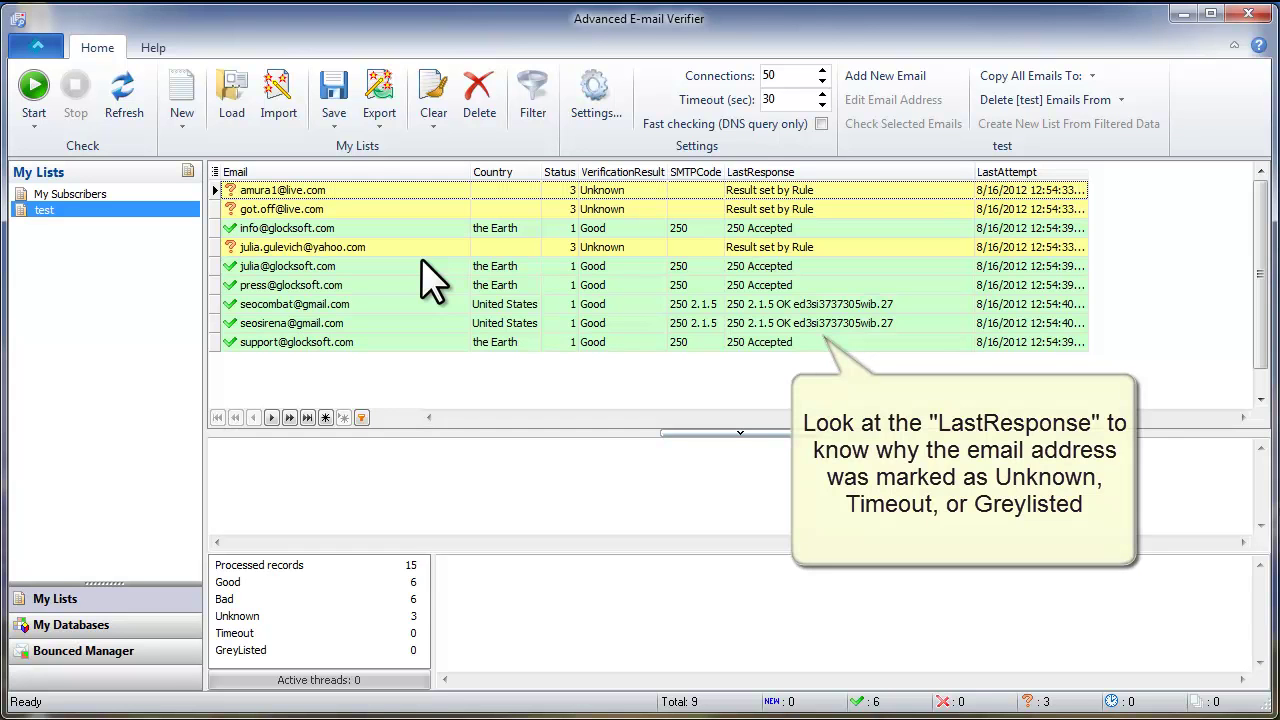
Verify only the Unknown addresses in the test list again, and view the log of a good Gmail address
{"action": "left_click", "coordinate": [33, 127]}
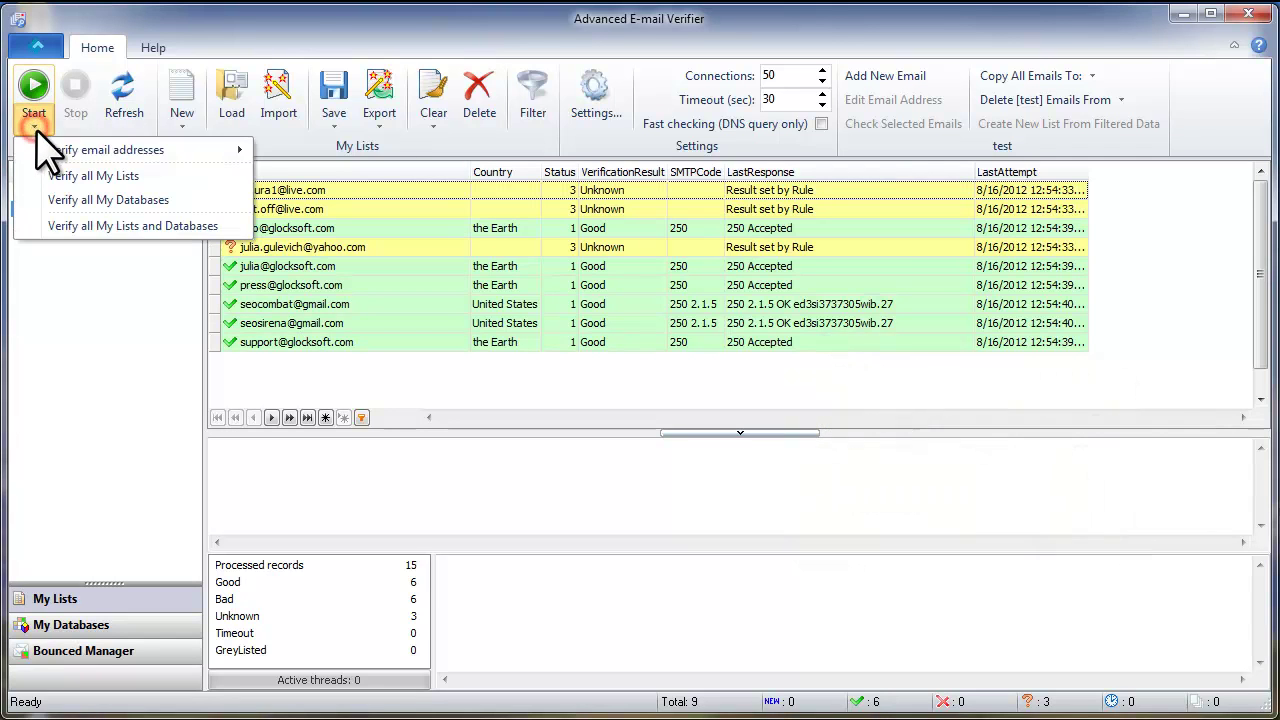
{"action": "mouse_move", "coordinate": [55, 151]}
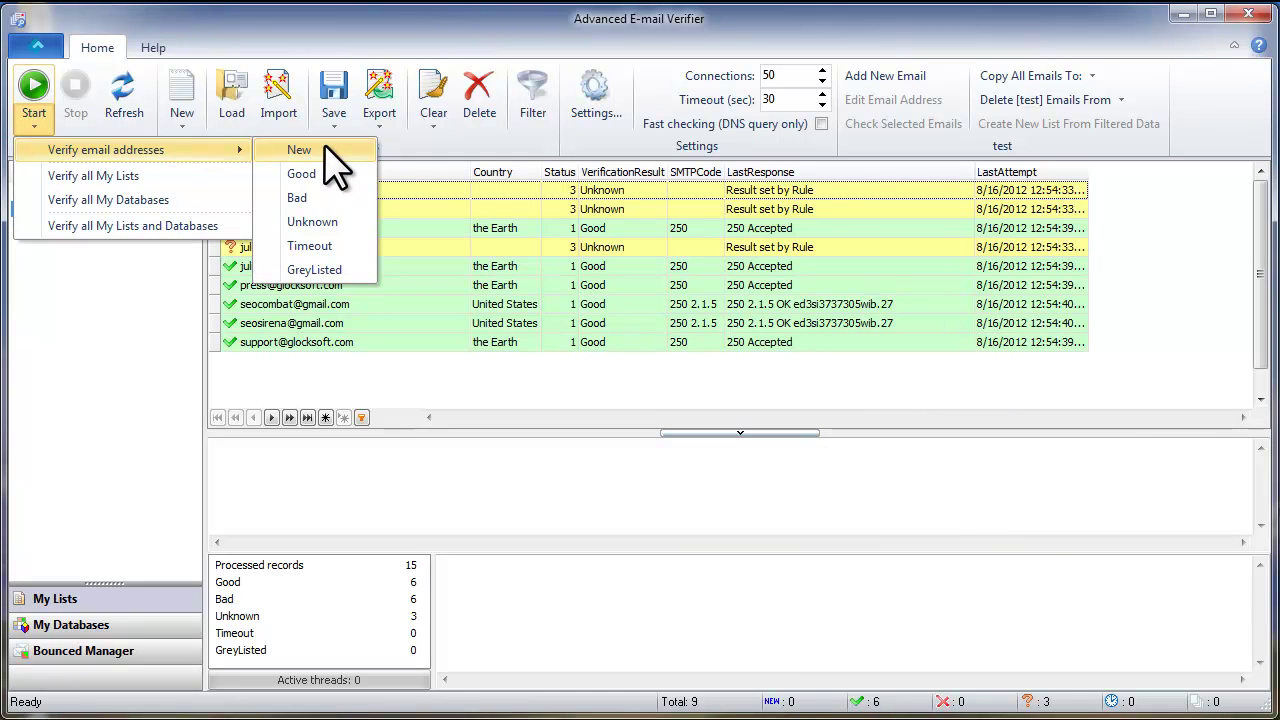
{"action": "left_click", "coordinate": [358, 221]}
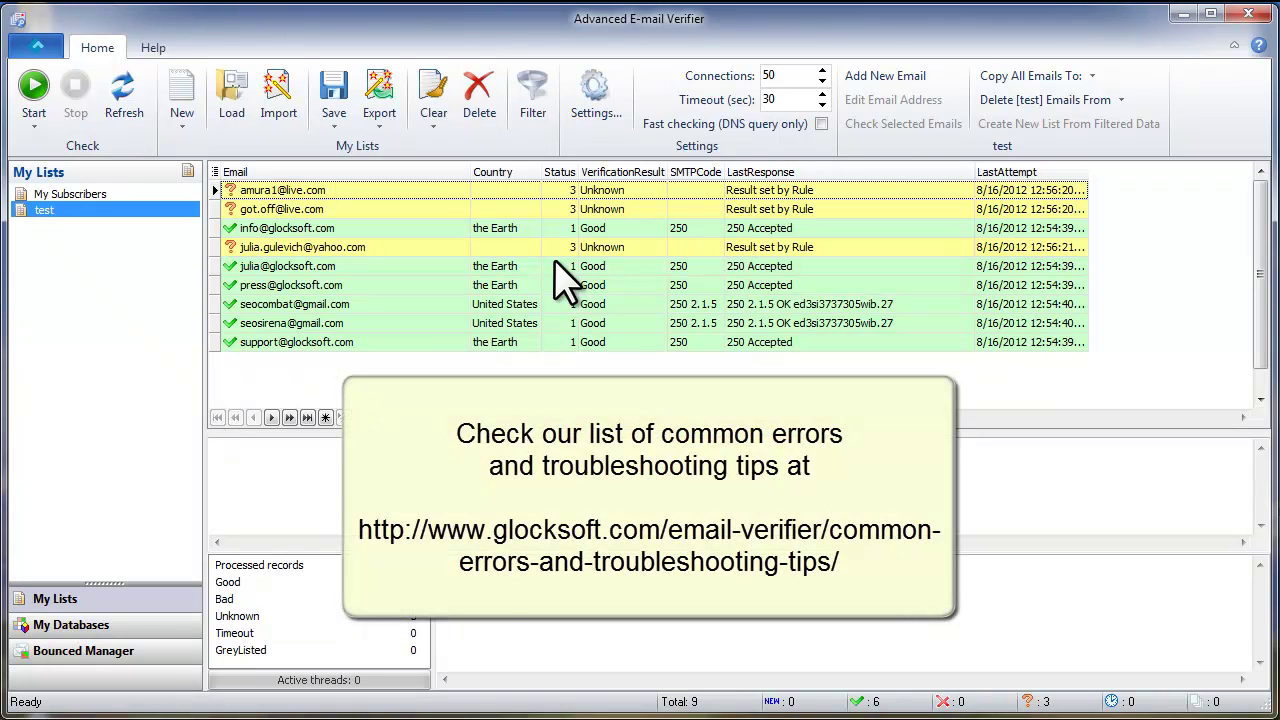
{"action": "left_click", "coordinate": [565, 323]}
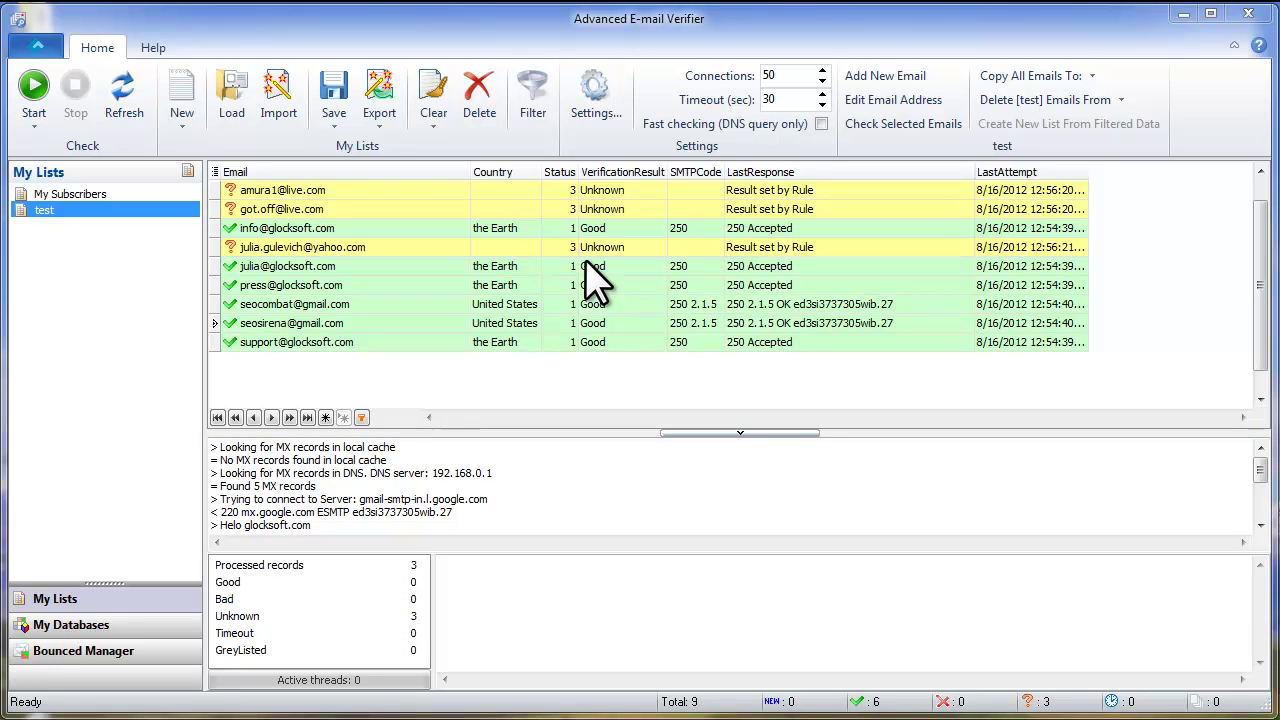
Review the verification result categories offered for saving and for exporting the test list
{"action": "left_click", "coordinate": [337, 120]}
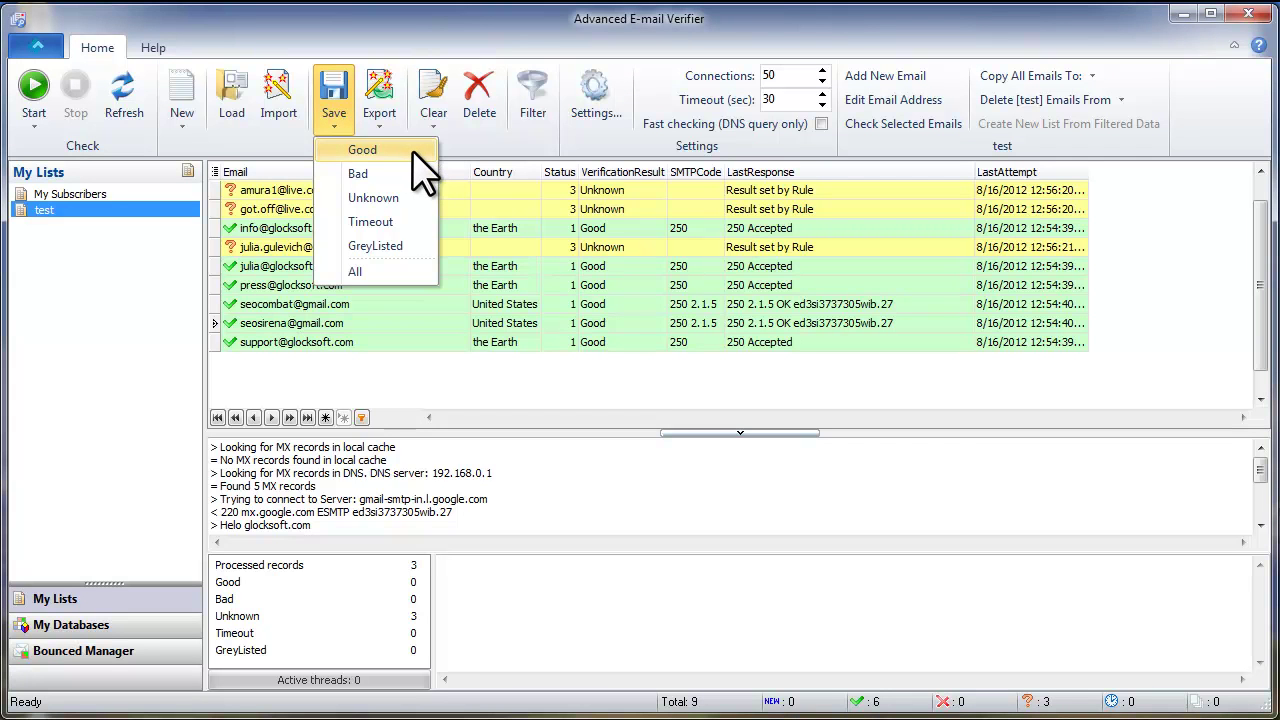
{"action": "left_click", "coordinate": [386, 272]}
{"action": "left_click", "coordinate": [417, 266]}
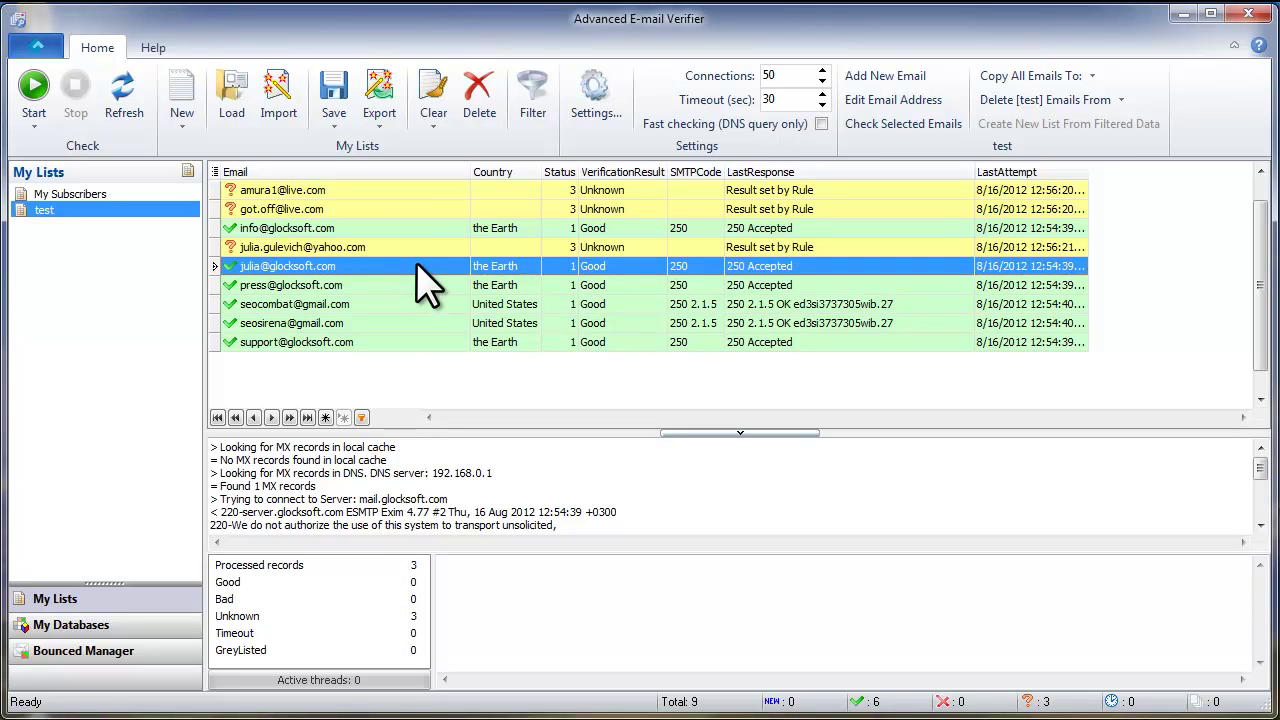
{"action": "left_click", "coordinate": [379, 105]}
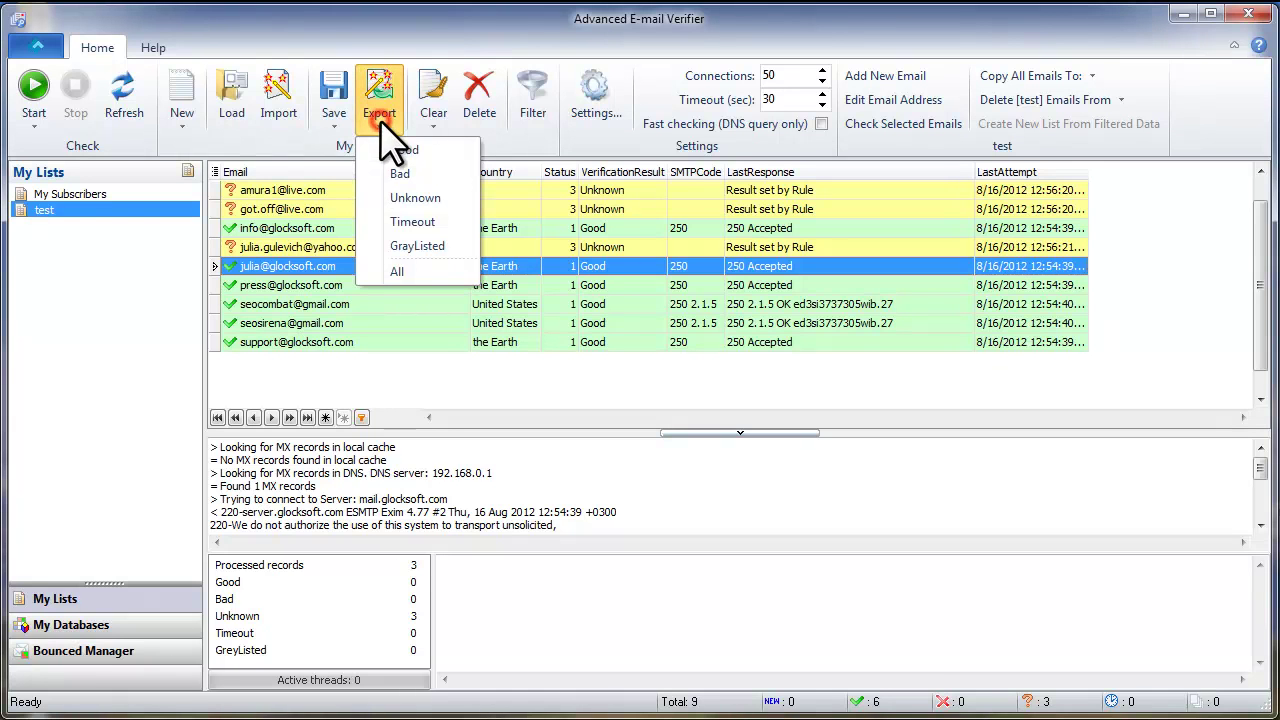
{"action": "left_click", "coordinate": [440, 288]}
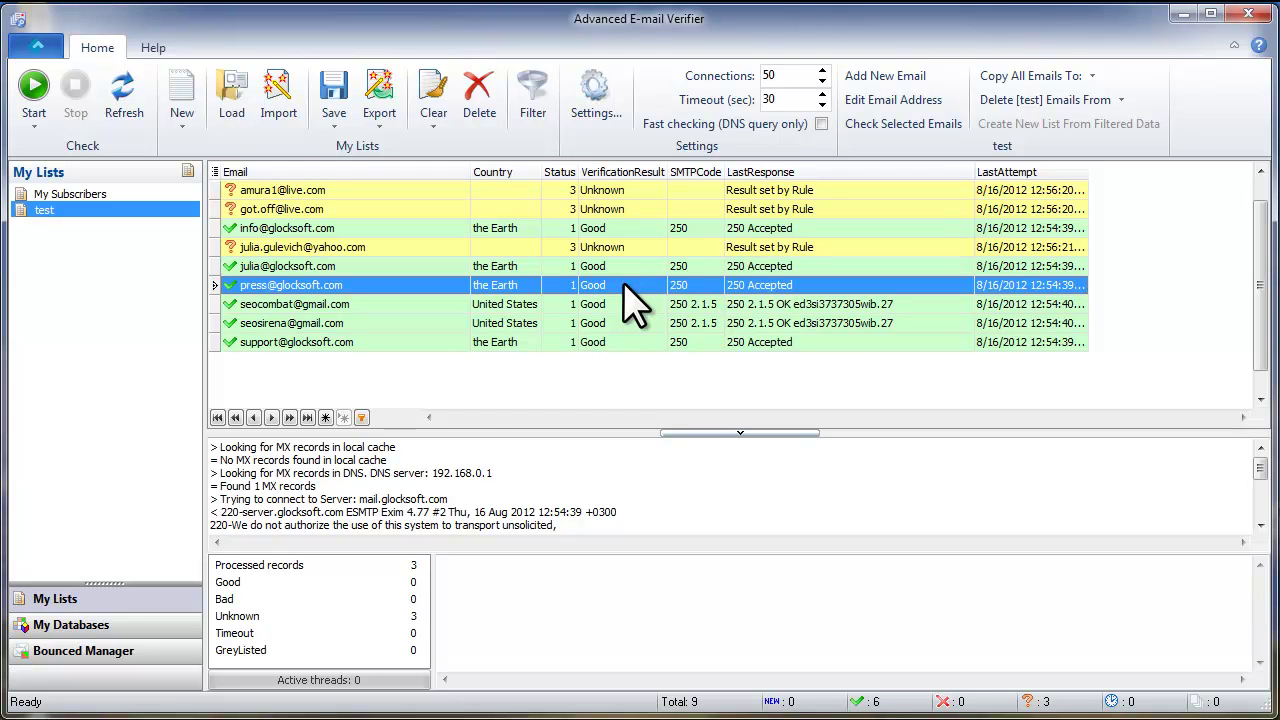
Switch to the Bounced Manager and review the bounce categories offered for saving its email addresses
{"action": "left_click", "coordinate": [157, 655]}
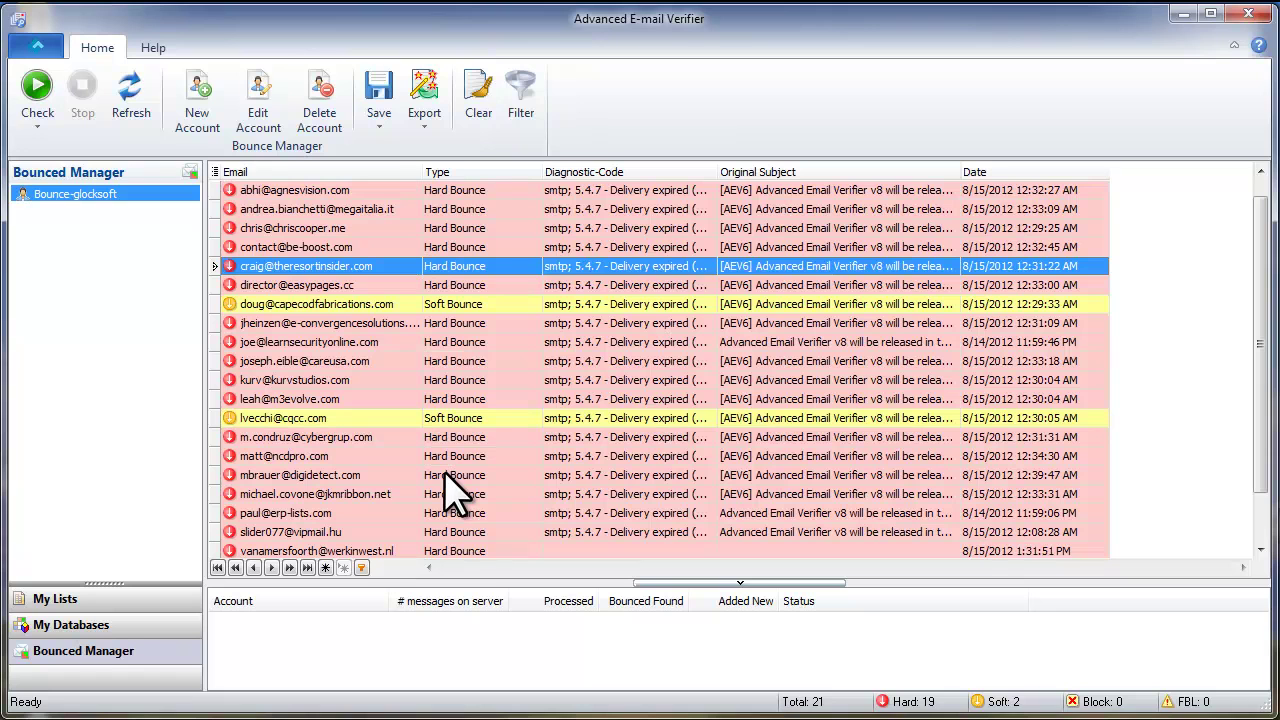
{"action": "left_click", "coordinate": [437, 380]}
{"action": "left_click", "coordinate": [385, 127]}
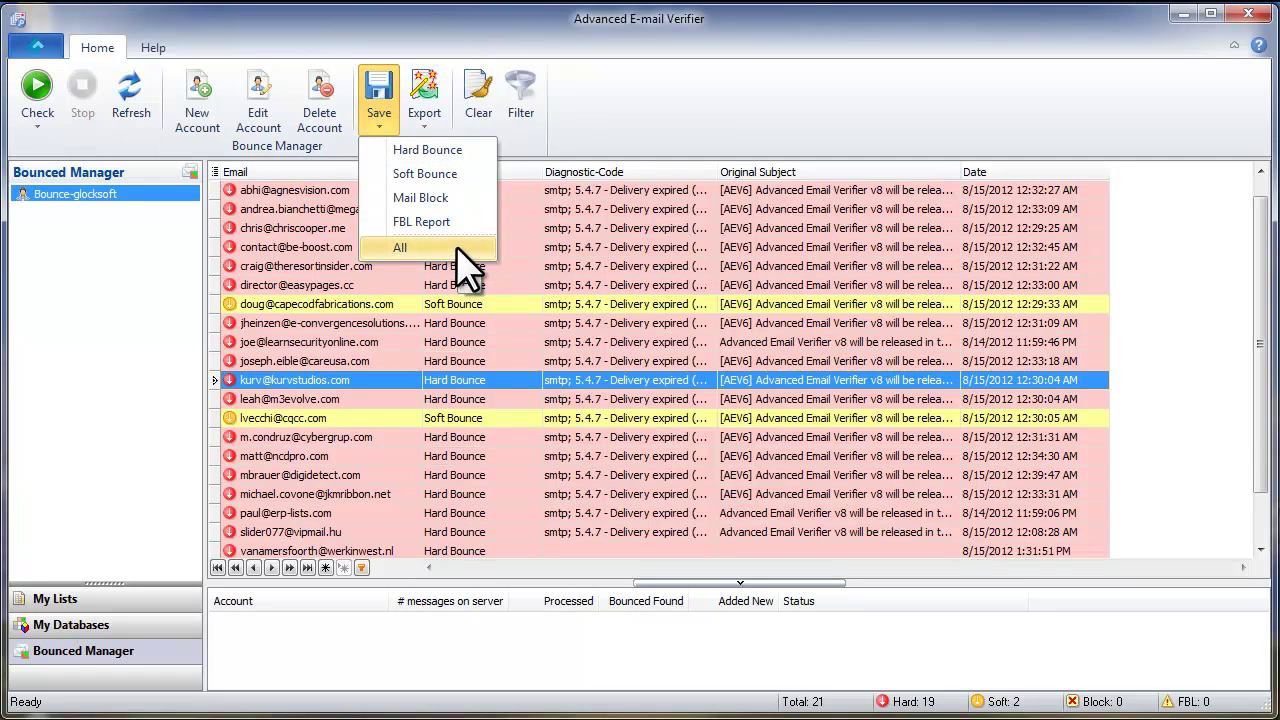
{"action": "left_click", "coordinate": [457, 286]}
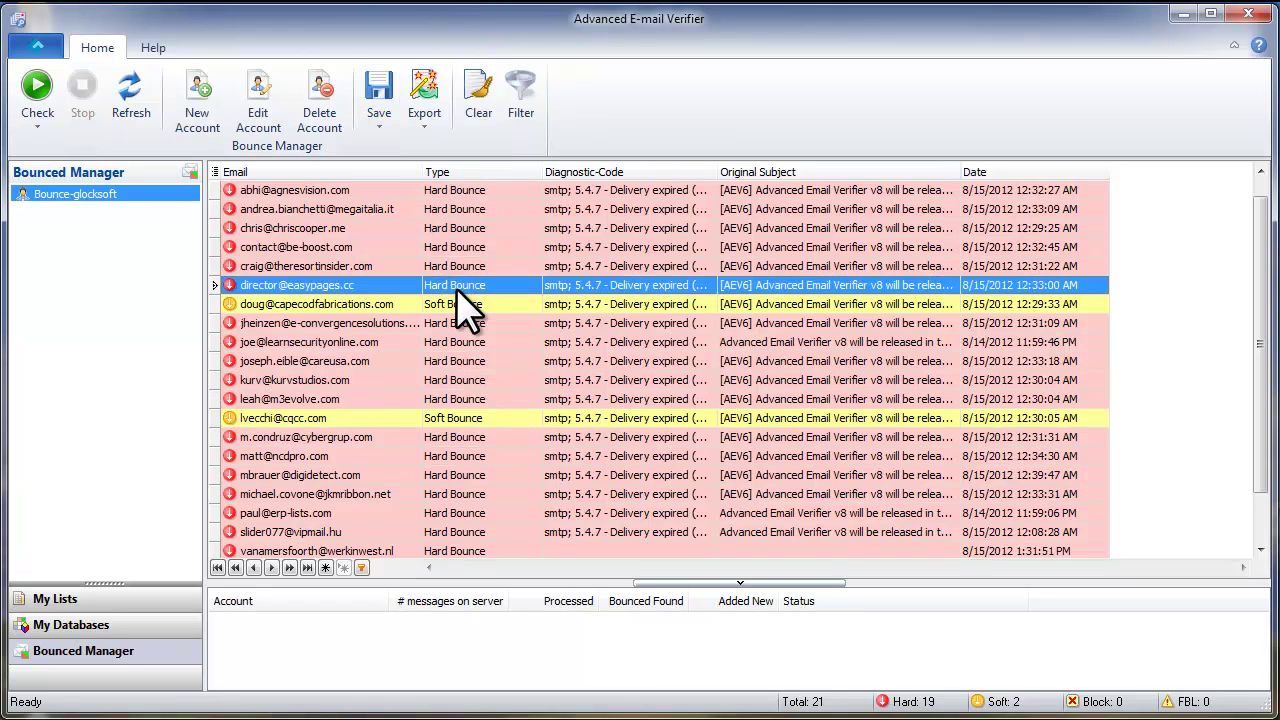